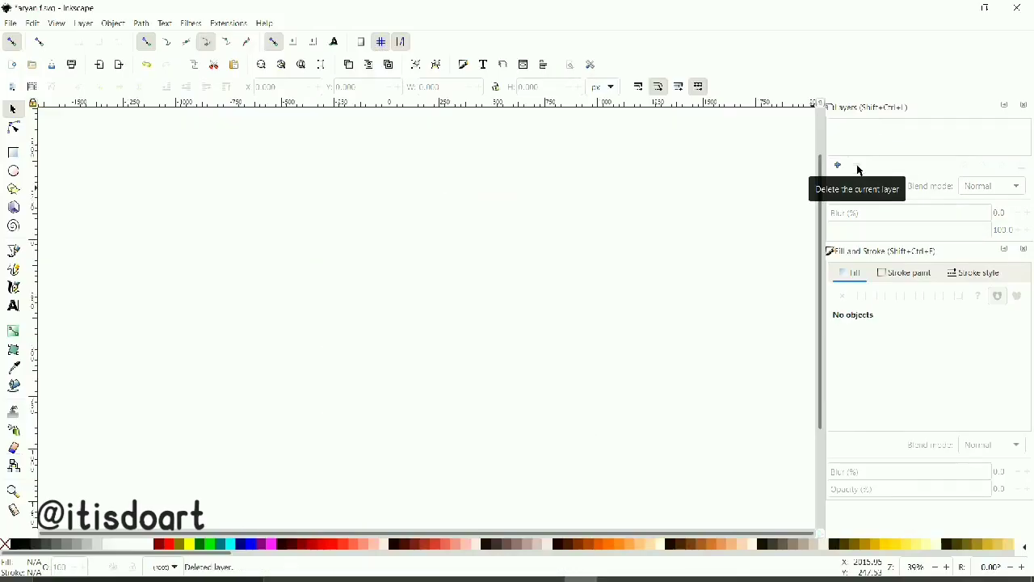
Add a new layer named 'hair' above the photo layer
left_click(837, 166)
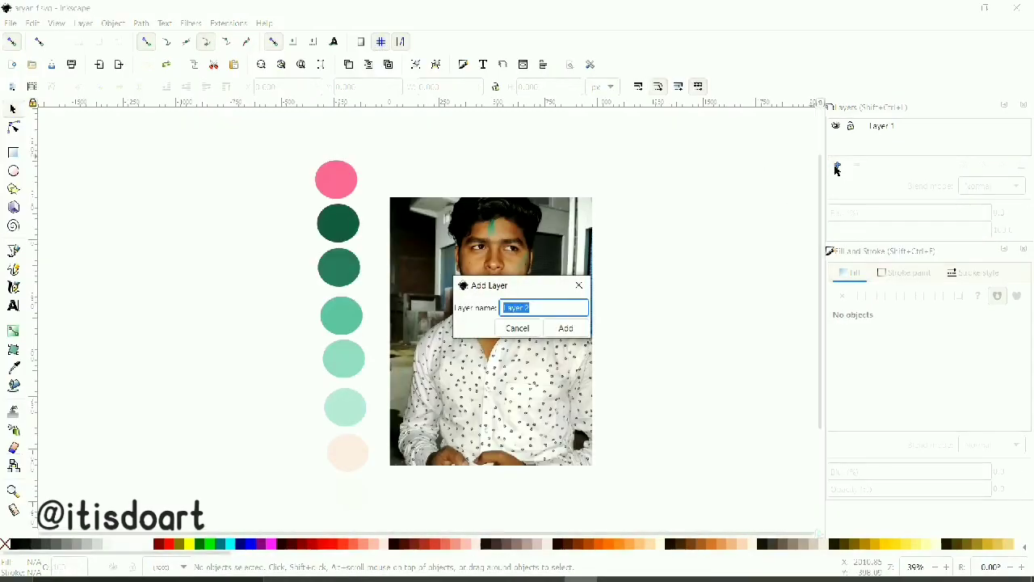
left_click(565, 329)
scroll(509, 347, "up", 1, "ctrl")
scroll(485, 356, "up", 1, "ctrl")
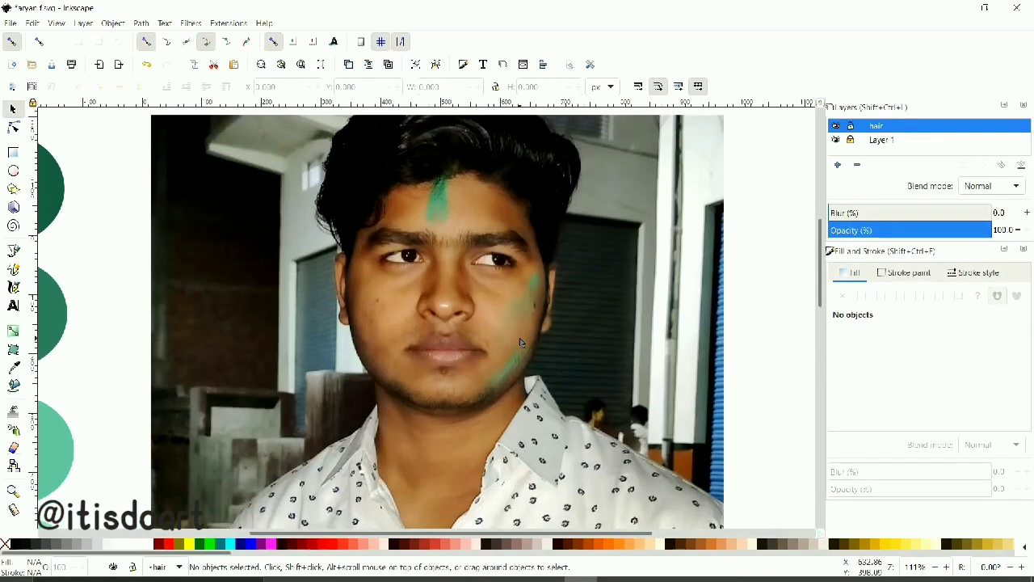
scroll(452, 364, "up", 1, "ctrl")
scroll(416, 374, "up", 1, "ctrl")
Start the hair outline across the forehead hairline and down the right side
left_click(353, 353)
left_click(388, 356)
left_click_drag(423, 339, 483, 346)
left_click_drag(539, 384, 537, 402)
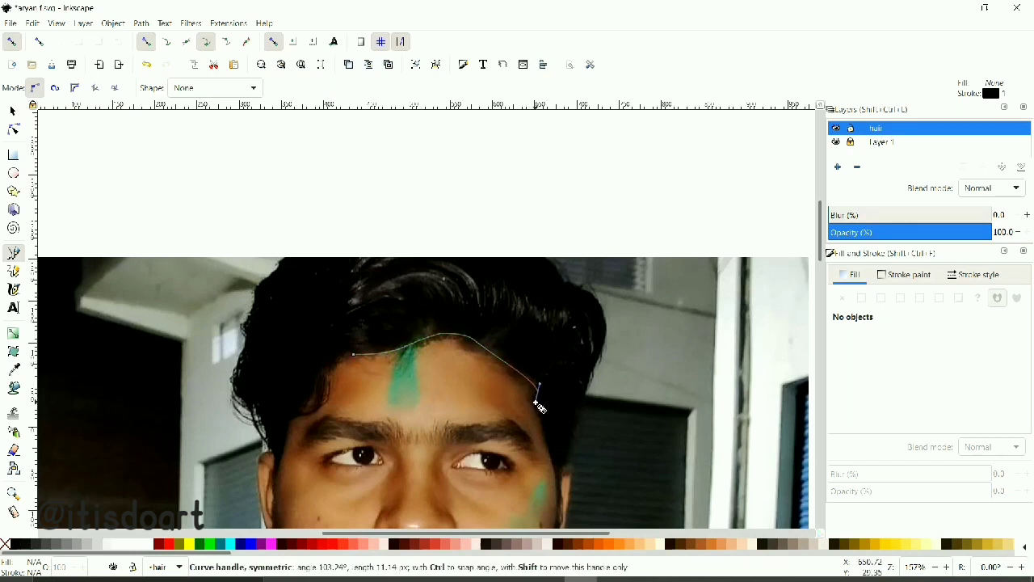
left_click_drag(561, 475, 557, 492)
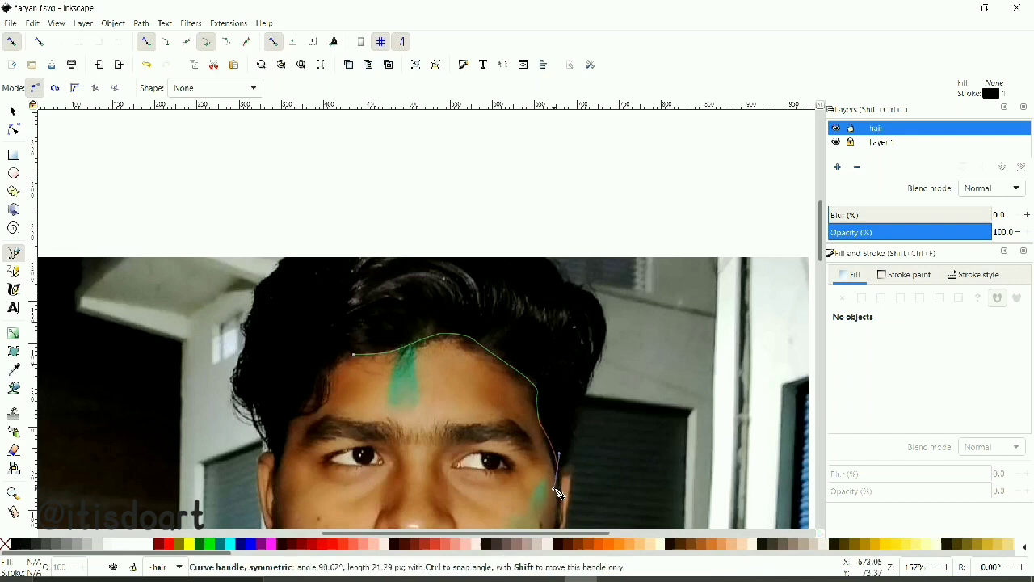
scroll(562, 490, "down", 1)
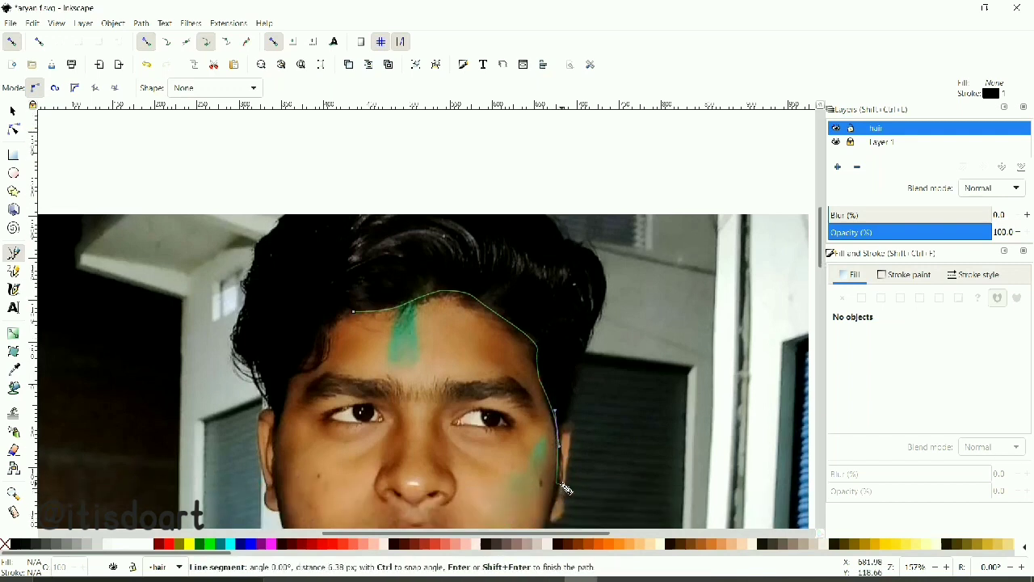
scroll(566, 488, "up", 2, "ctrl")
Continue the outline up the right edge and over the top right of the hair
left_click_drag(564, 404, 559, 386)
left_click_drag(598, 242, 634, 209)
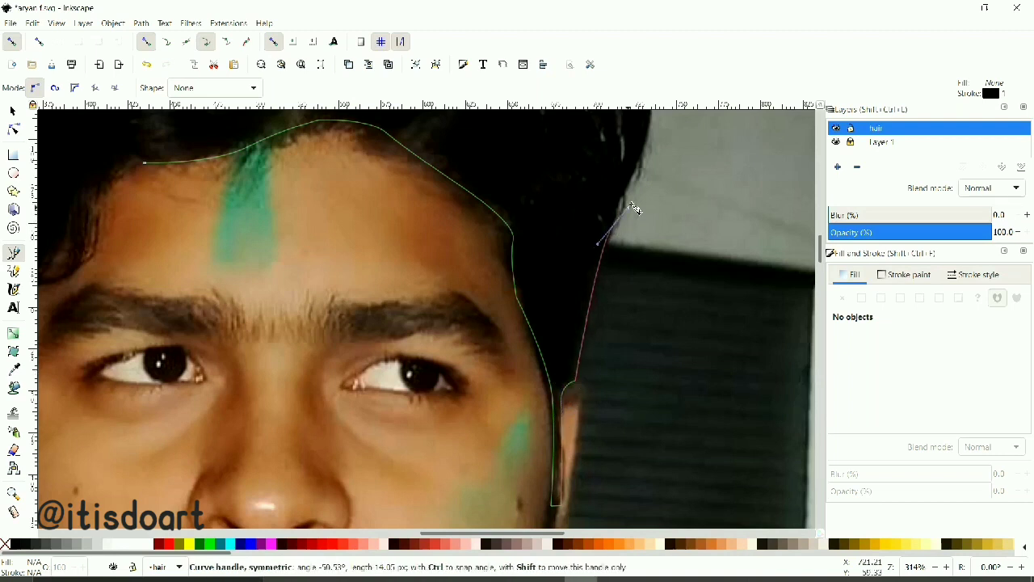
scroll(640, 196, "up", 5)
left_click(670, 261)
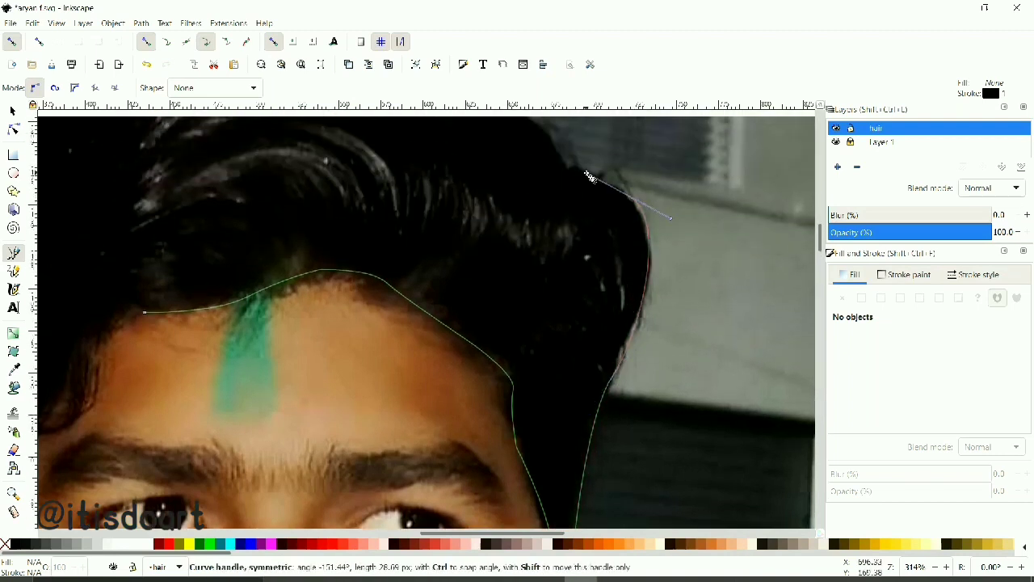
scroll(553, 177, "up", 1)
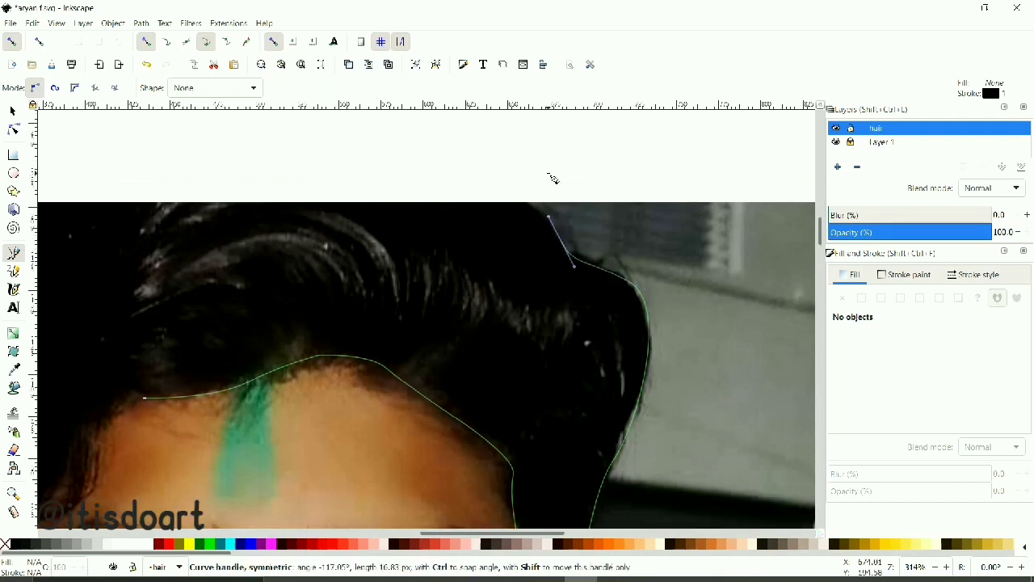
scroll(913, 565, "down", 1)
scroll(921, 565, "down", 1)
left_click_drag(452, 170, 448, 166)
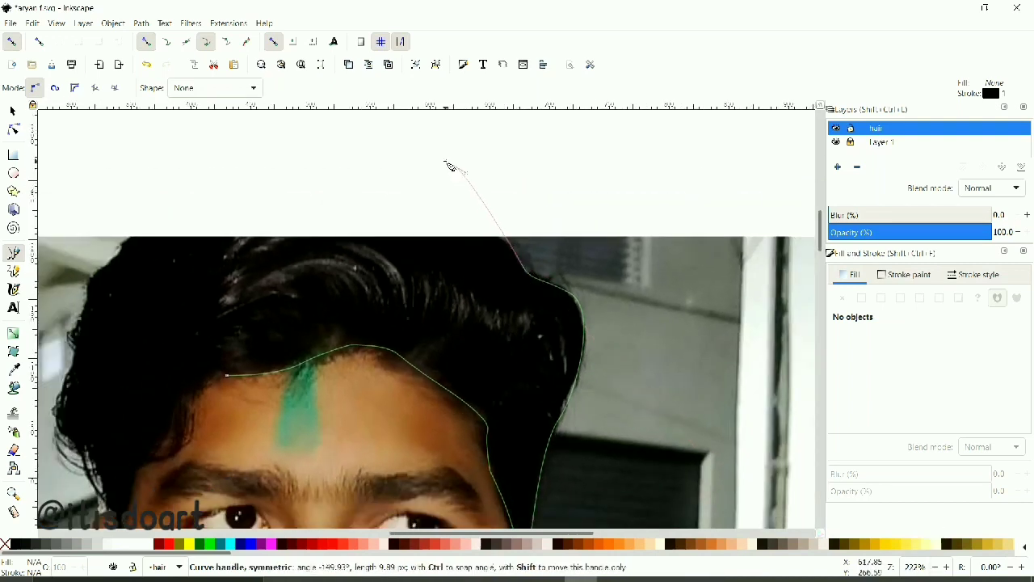
Curve the outline across the top of the head and down the left side
left_click_drag(355, 167, 307, 191)
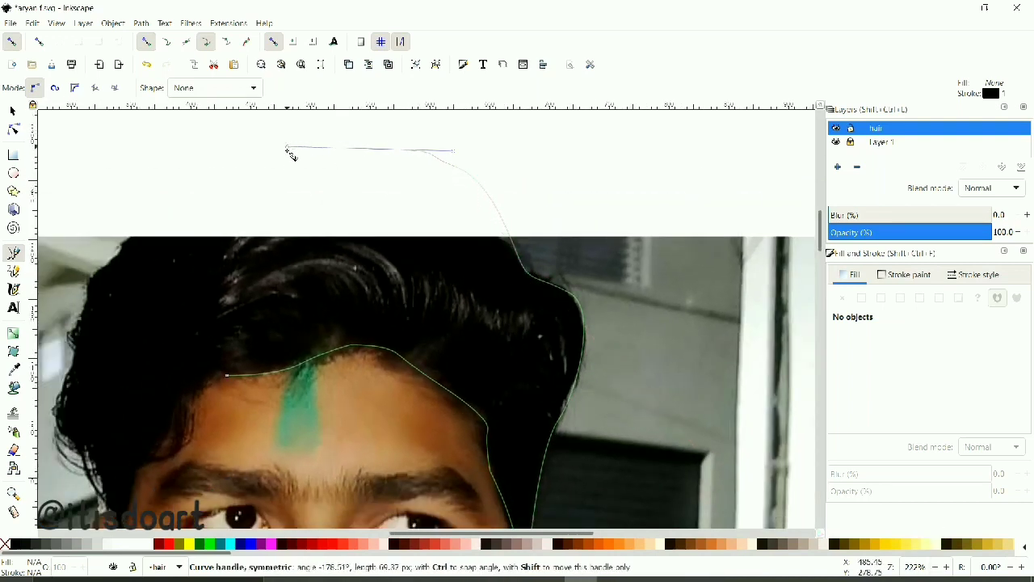
left_click_drag(194, 157, 153, 193)
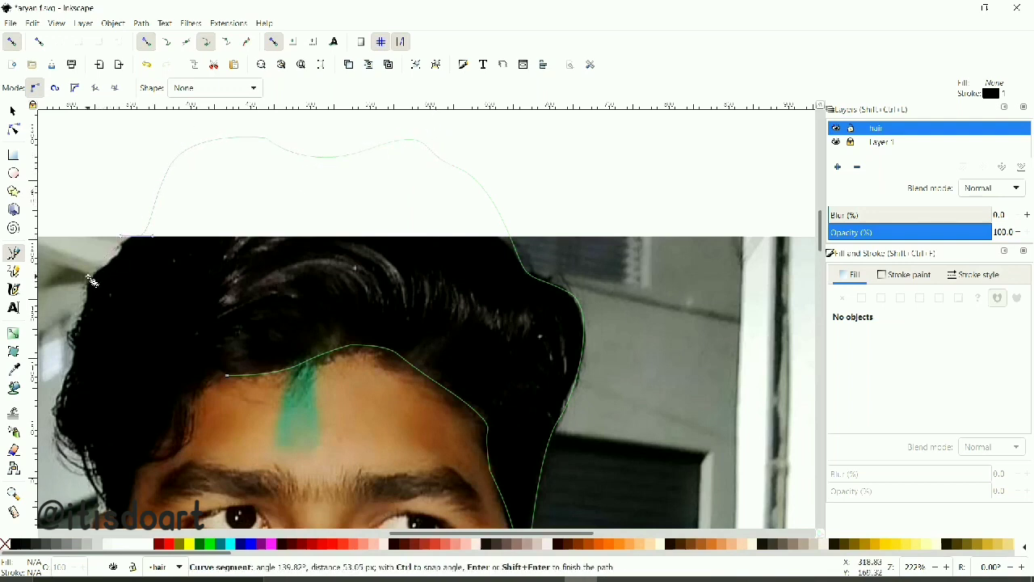
scroll(162, 331, "left", 2)
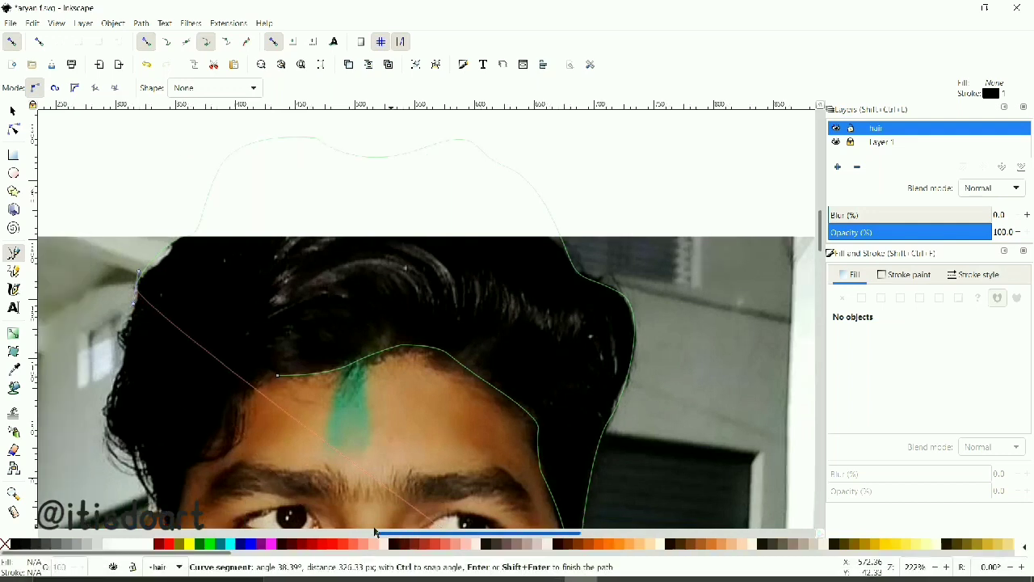
scroll(242, 319, "left", 3)
scroll(251, 315, "down", 2)
left_click_drag(223, 328, 213, 336)
left_click_drag(229, 385, 253, 408)
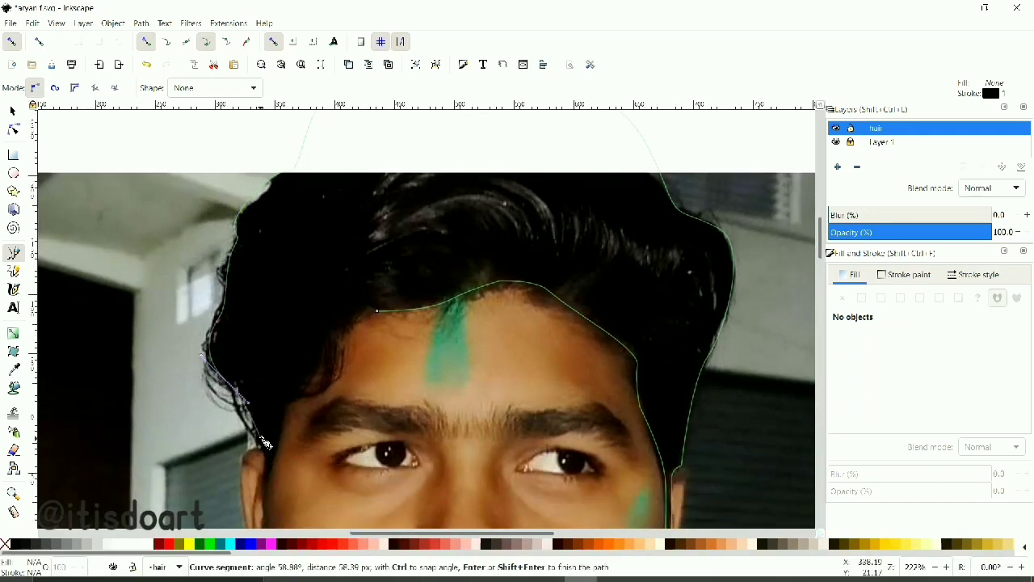
Extend the outline down the left edge to the bottom of the sideburn
scroll(266, 429, "down", 2)
scroll(270, 374, "down", 2)
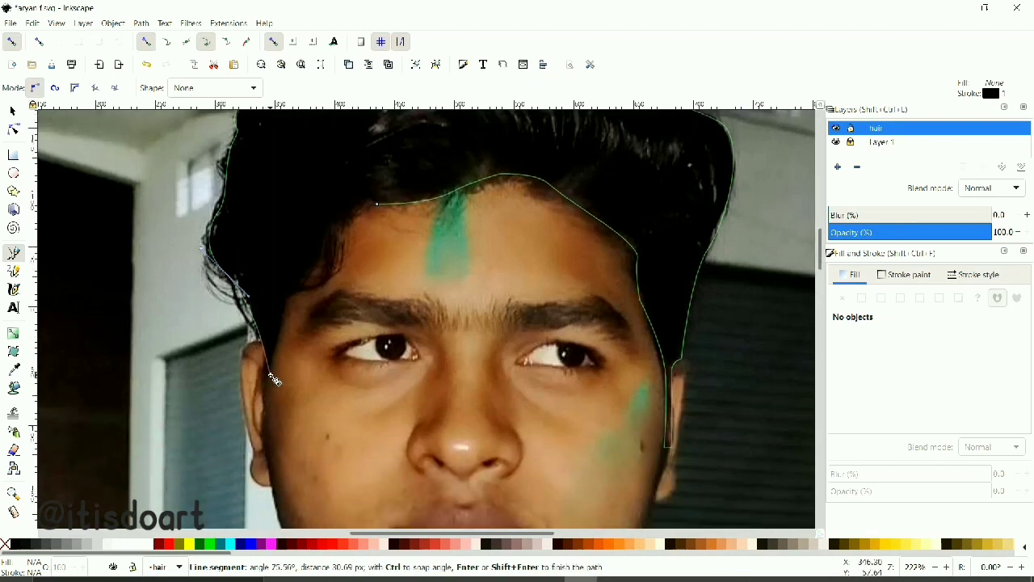
scroll(270, 369, "up", 2, "ctrl")
left_click_drag(273, 342, 264, 420)
scroll(259, 423, "down", 2)
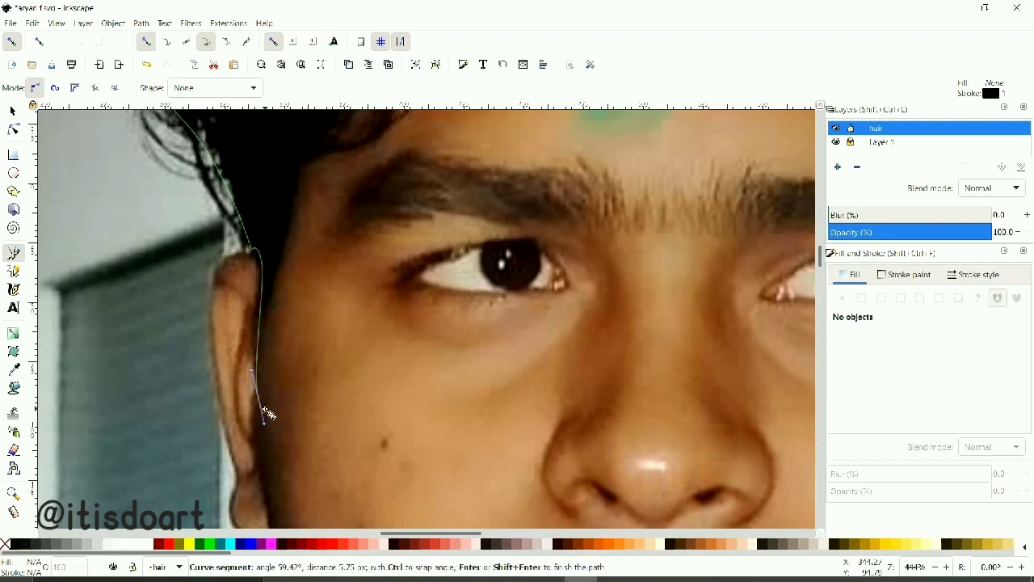
left_click(273, 407)
Bring the outline up the sideburn and temple, closing it at the forehead start
left_click_drag(282, 279, 283, 265)
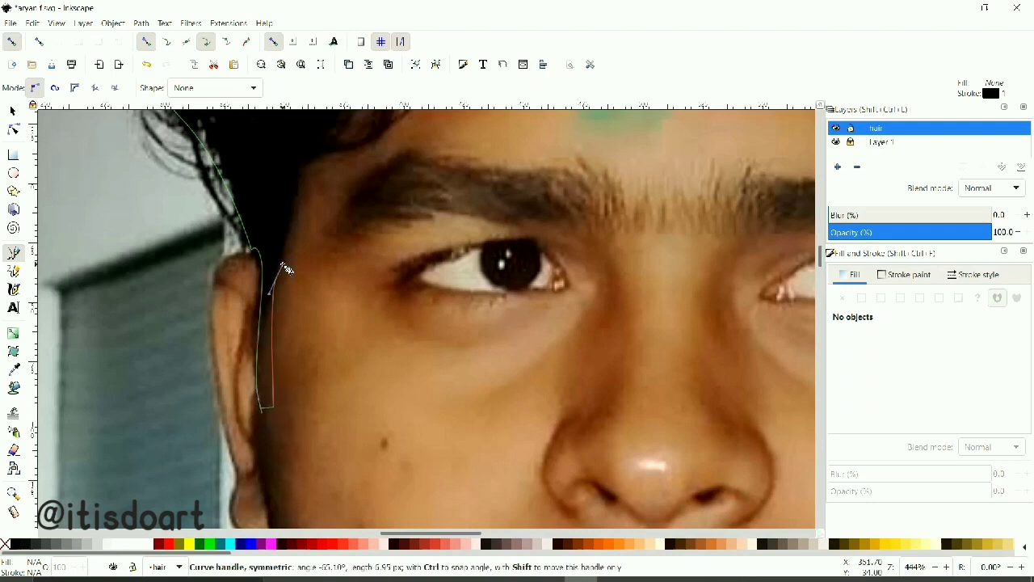
left_click_drag(303, 164, 307, 167)
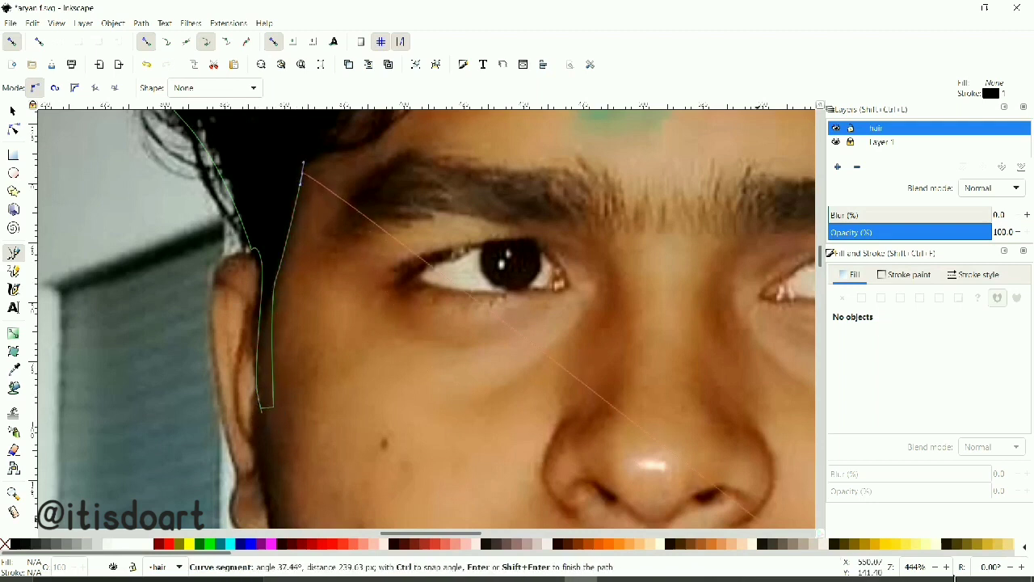
scroll(404, 202, "down", 1)
scroll(420, 218, "down", 2)
left_click(416, 228)
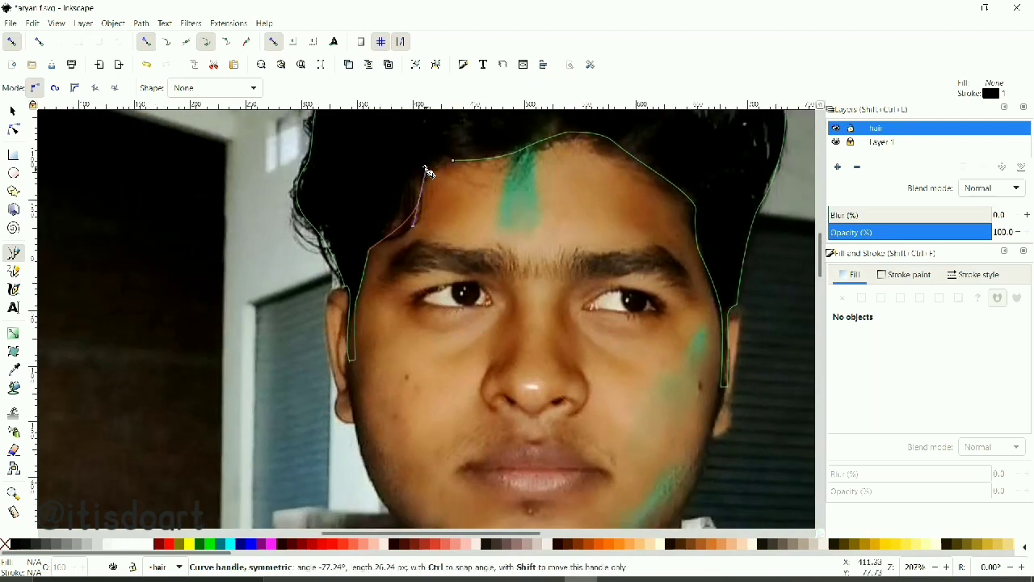
left_click_drag(437, 165, 476, 143)
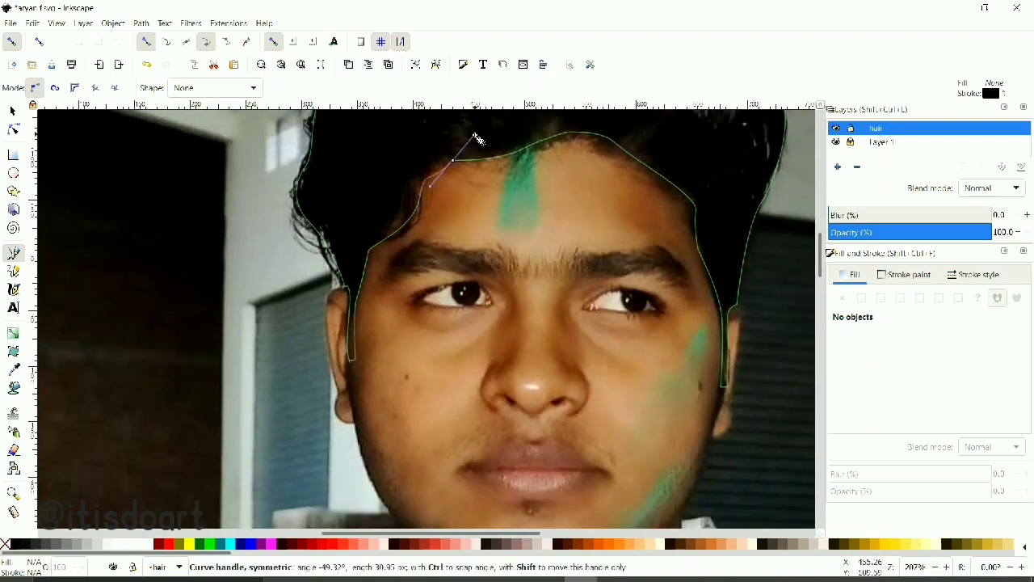
key("Return")
Fill the hair shape with the dark green swatch colour using the Dropper
key("d")
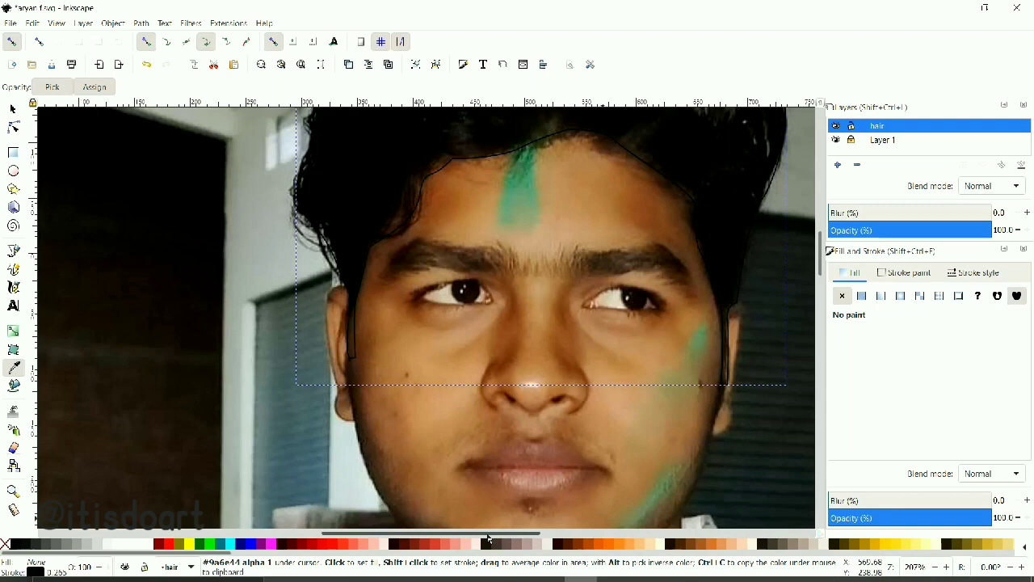
scroll(186, 234, "left", 15)
left_click(185, 234)
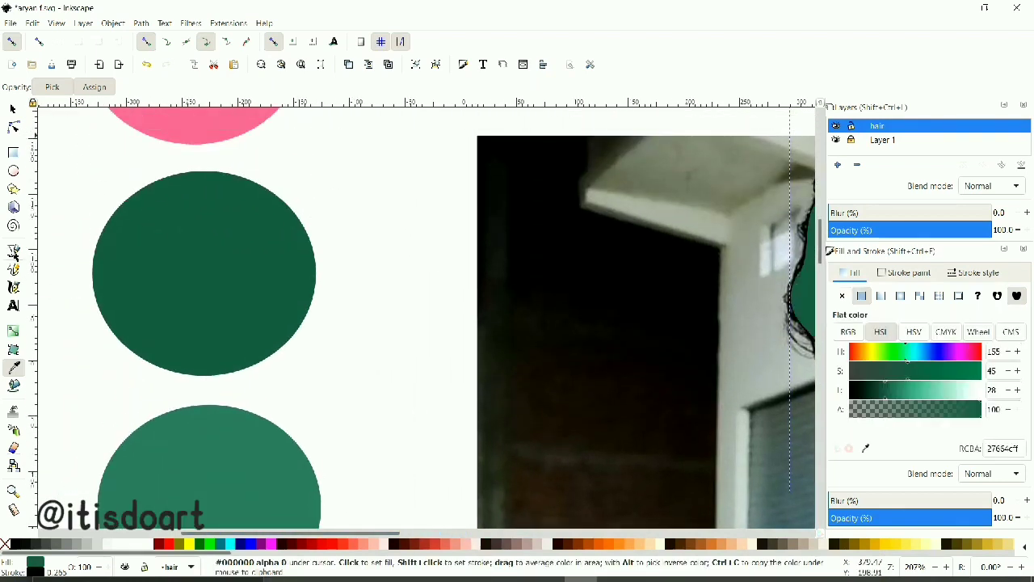
left_click(14, 254)
scroll(121, 363, "right", 15)
Remove the hair shape's stroke and lock the hair layer
right_click(36, 571)
left_click(70, 563)
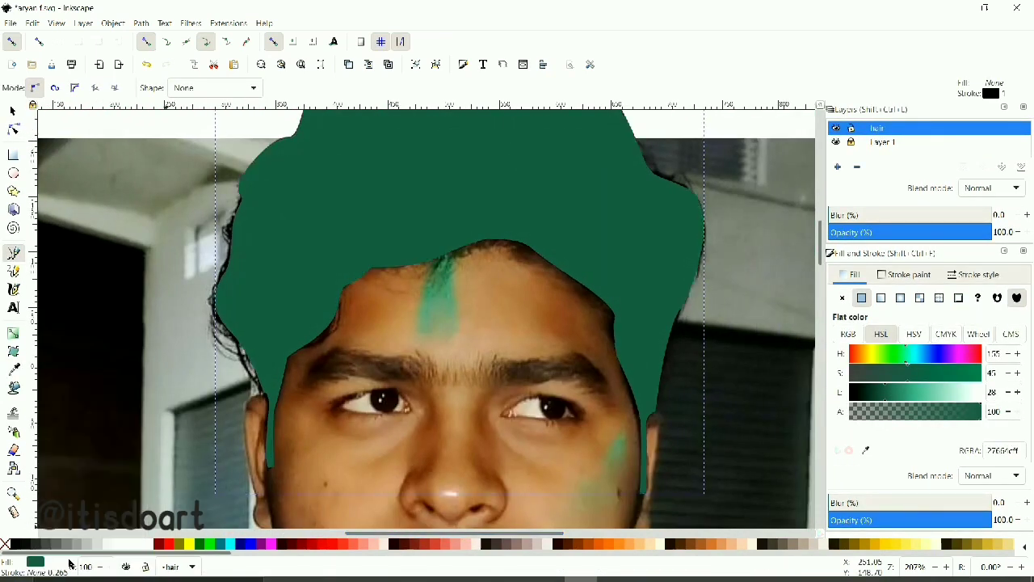
left_click(852, 129)
left_click(838, 166)
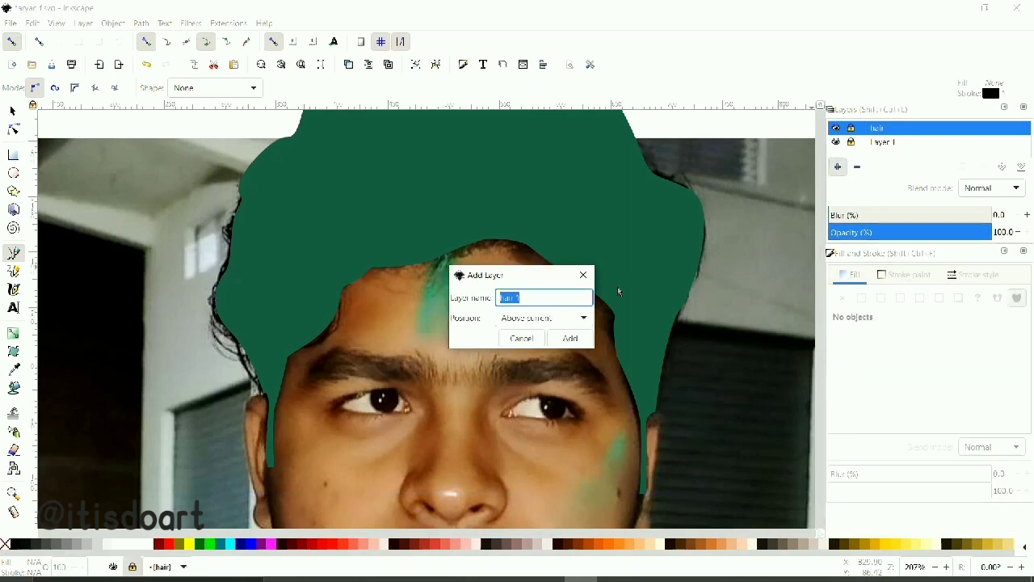
Create the new layer named 'face'
left_click(570, 337)
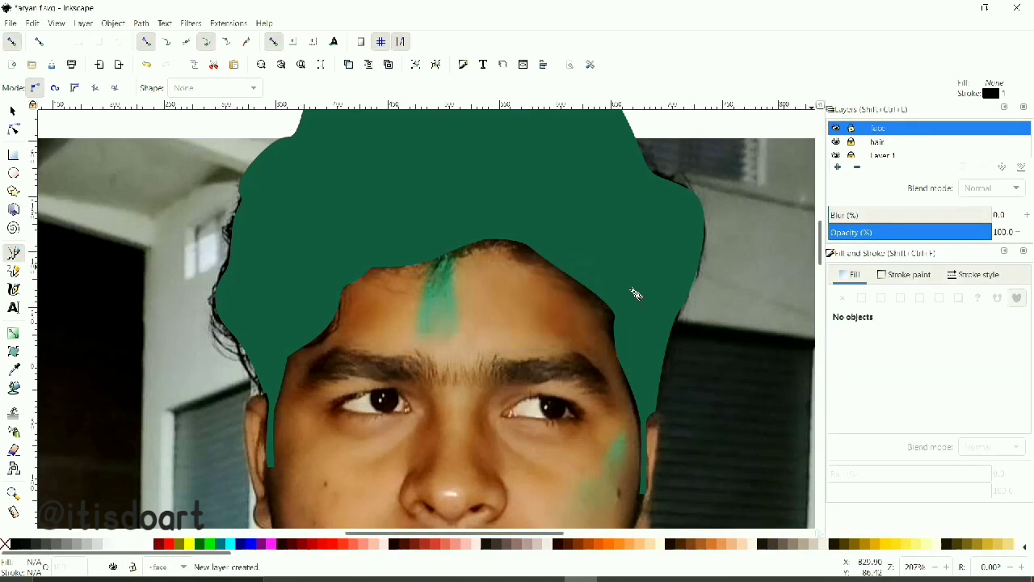
scroll(274, 383, "down", 2)
scroll(274, 383, "down", 3)
scroll(275, 383, "up", 2, "ctrl")
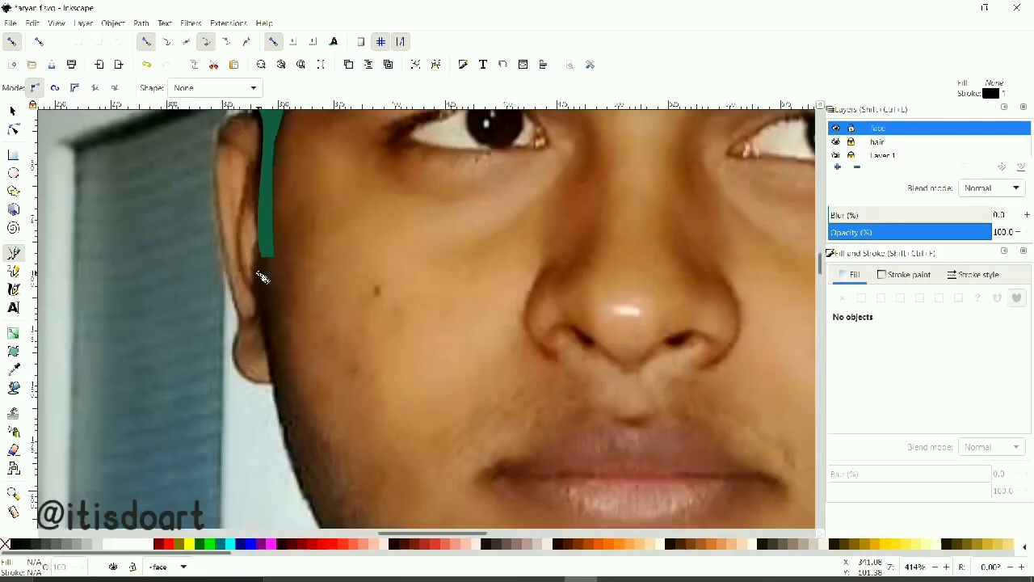
Start the face outline at the ear and curve it along the jawline
left_click(262, 259)
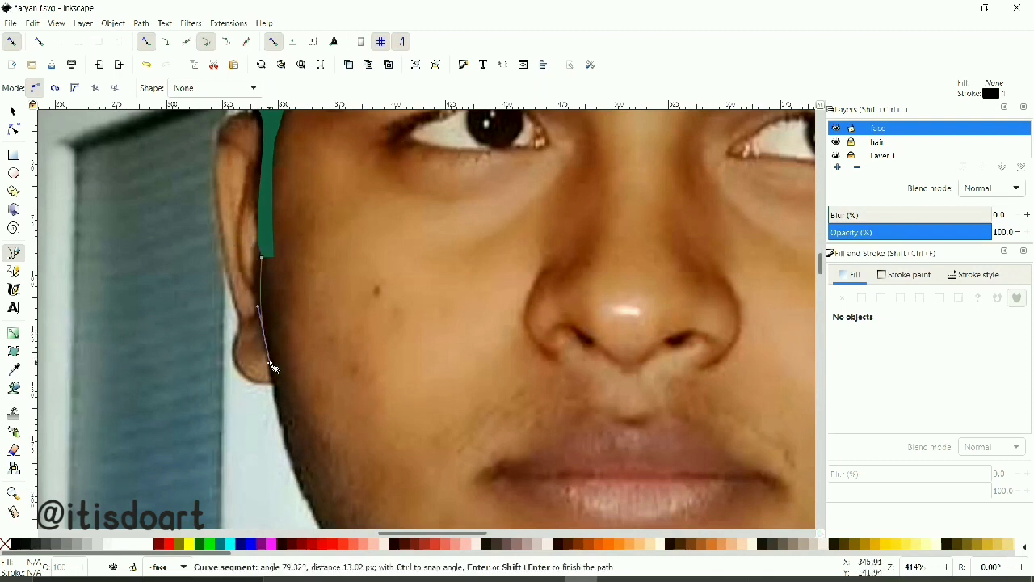
scroll(272, 363, "down", 3)
mouse_move(283, 326)
left_mouse_down()
mouse_move(299, 375)
mouse_move(358, 376)
left_mouse_up()
scroll(299, 376, "down", 3)
left_click_drag(386, 415, 531, 488)
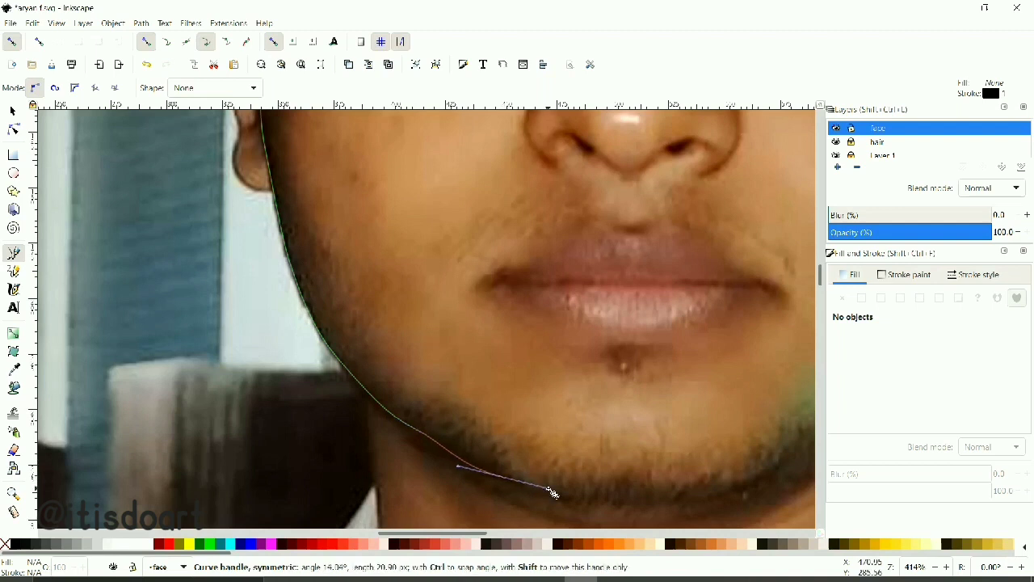
left_click_drag(688, 499, 779, 477)
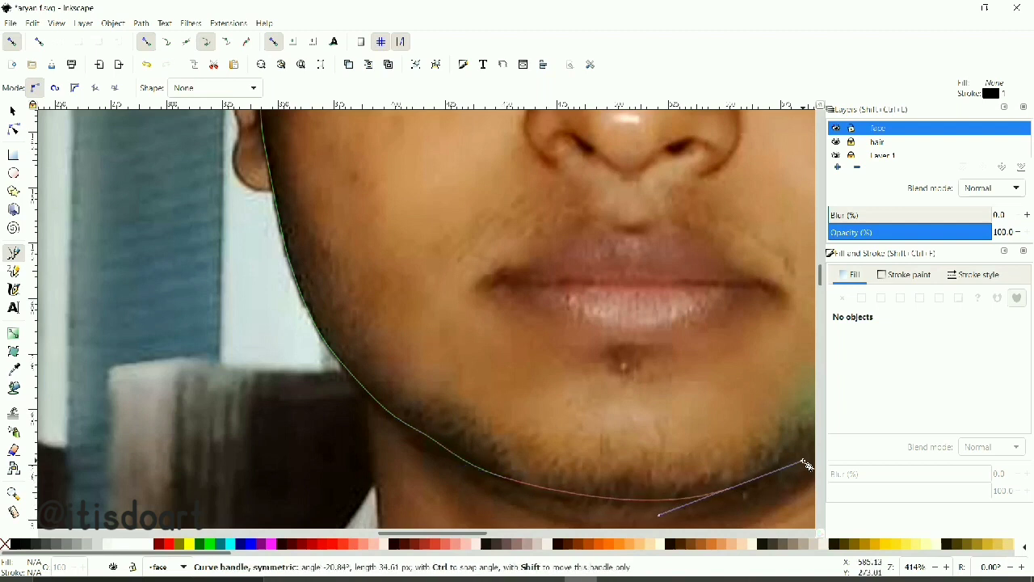
Continue the face outline up the jaw and the side of the face
scroll(776, 477, "right", 10)
left_click_drag(499, 434, 561, 396)
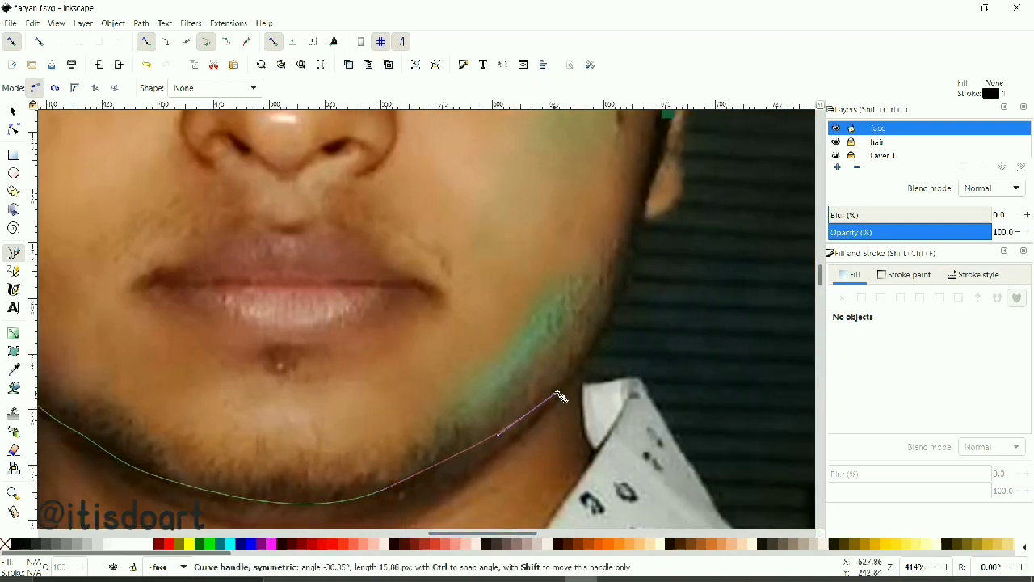
left_click_drag(606, 340, 610, 334)
left_click_drag(628, 261, 675, 162)
scroll(652, 190, "up", 3)
scroll(673, 166, "up", 2)
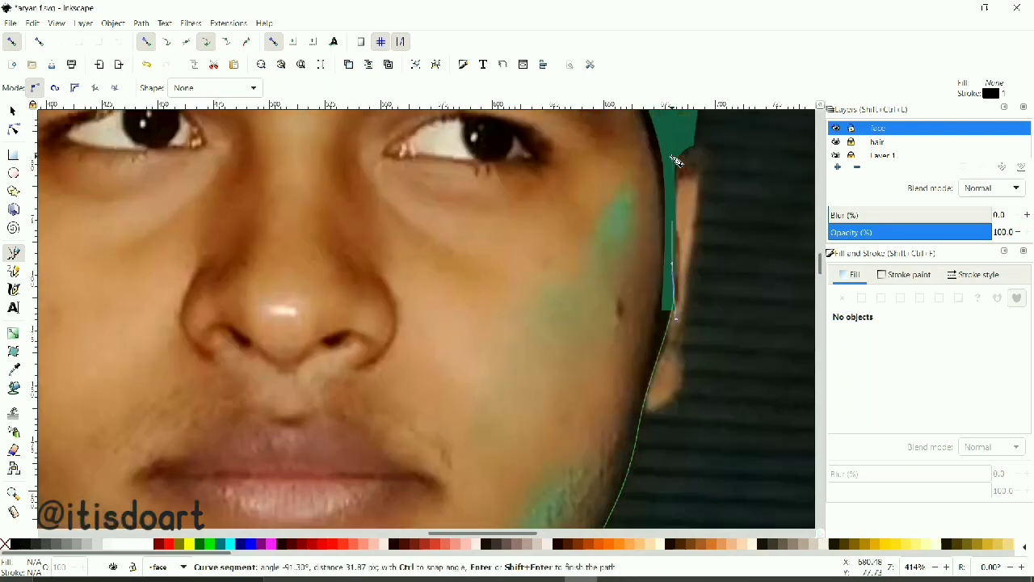
scroll(673, 168, "up", 1)
scroll(672, 170, "up", 4)
scroll(670, 174, "up", 3)
Add corner nodes across the forehead and close the outline beside the left ear
left_click(668, 169)
left_click(529, 125)
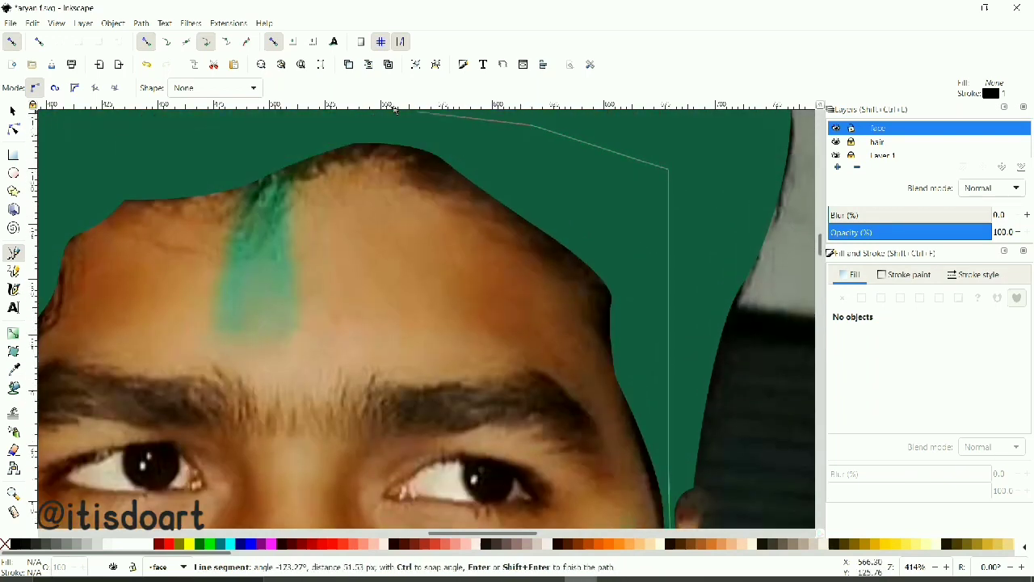
scroll(248, 220, "left", 6)
scroll(204, 363, "down", 2)
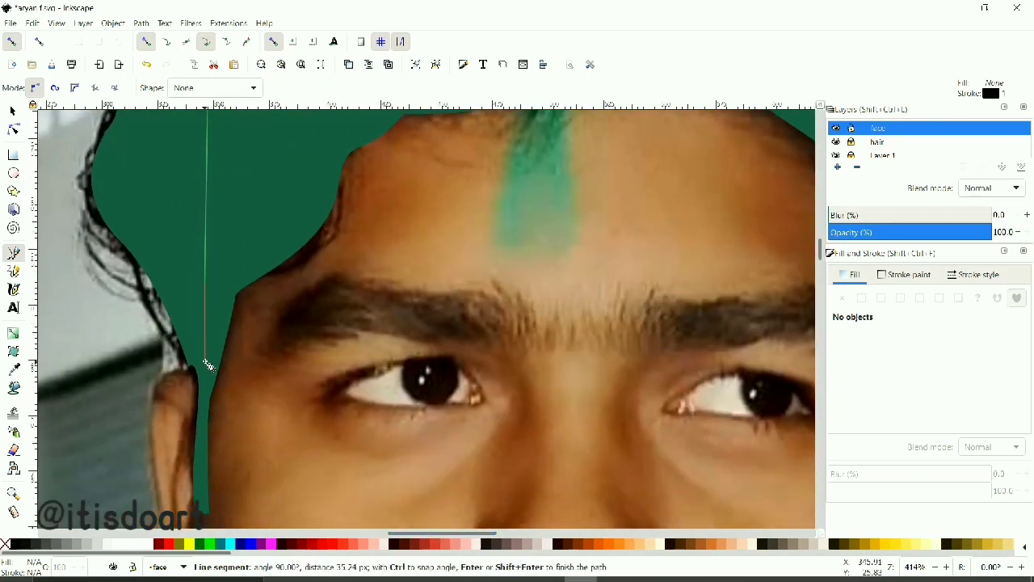
left_click(207, 361)
scroll(208, 364, "down", 2)
scroll(205, 371, "down", 2)
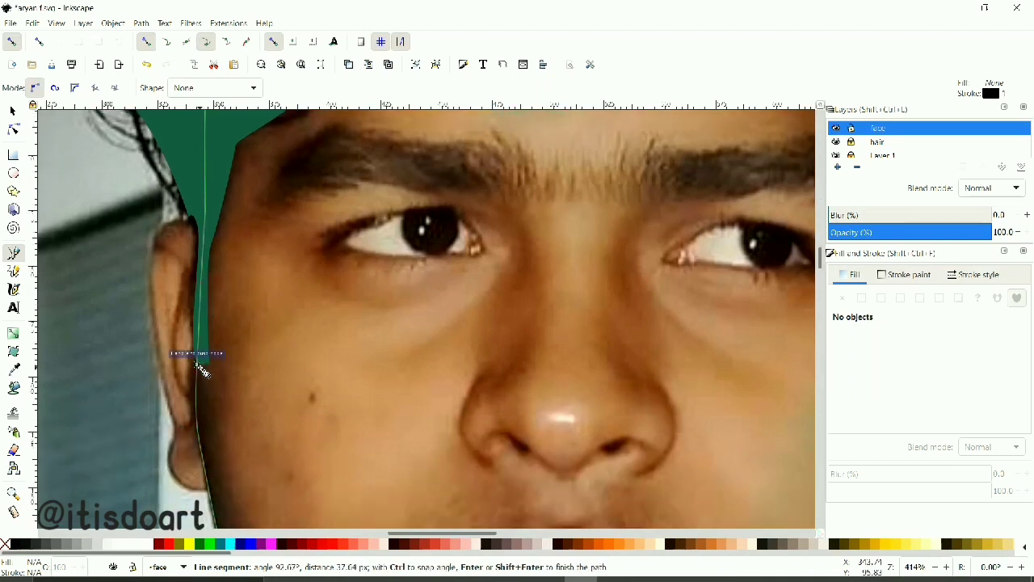
left_click(202, 357)
Fill the face shape with the pale peach swatch colour using the Dropper
key("d")
scroll(323, 404, "left", 10)
scroll(464, 339, "left", 5)
scroll(489, 343, "down", 5)
scroll(489, 343, "down", 4)
scroll(490, 344, "down", 3)
left_click(490, 343)
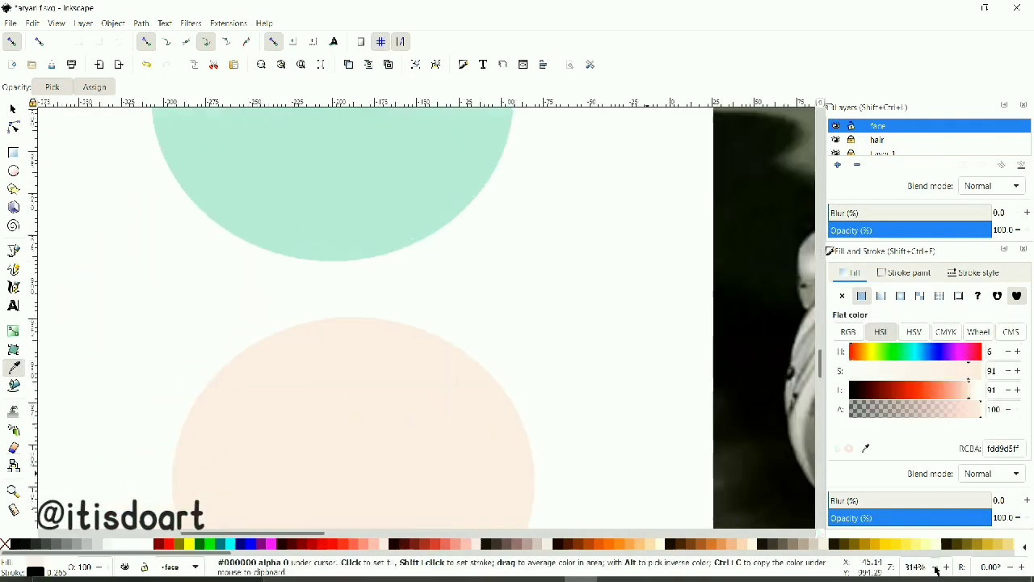
Lower the face layer beneath the hair layer
scroll(952, 572, "down", 5)
scroll(457, 513, "up", 3)
left_click_drag(458, 533, 519, 541)
scroll(707, 304, "up", 5)
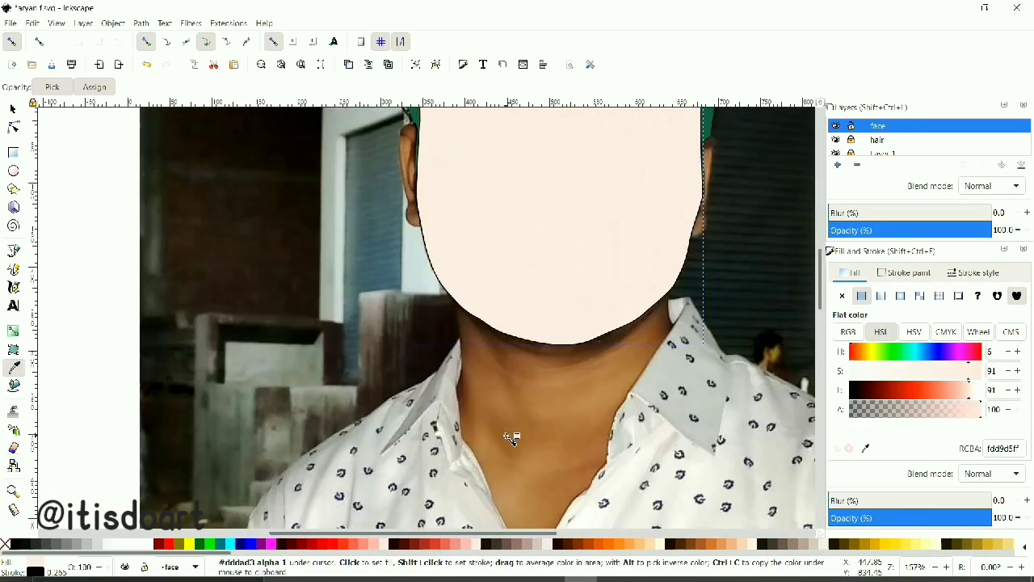
scroll(706, 304, "up", 2)
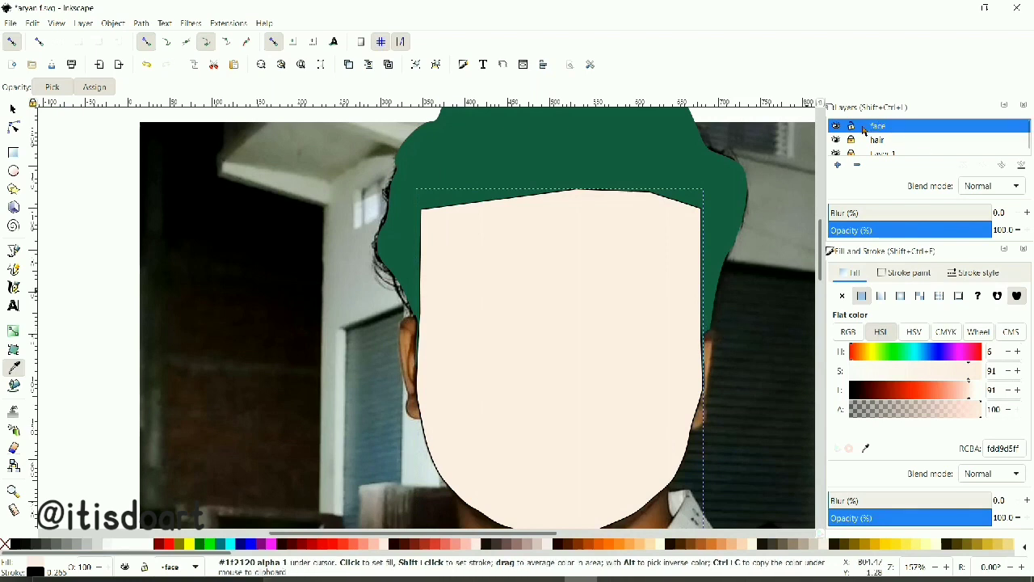
key("ctrl+Page_Down")
Remove the outline stroke from the face shape
right_click(36, 571)
left_click(81, 558)
left_click(13, 127)
scroll(546, 391, "right", 5)
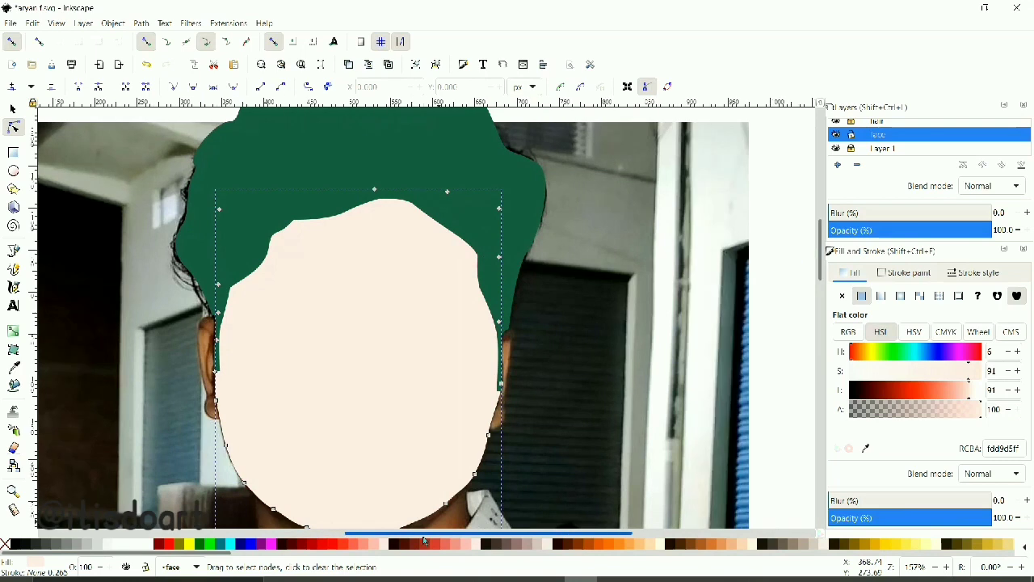
scroll(546, 390, "down", 3)
scroll(546, 390, "up", 1)
scroll(546, 391, "up", 2, "ctrl")
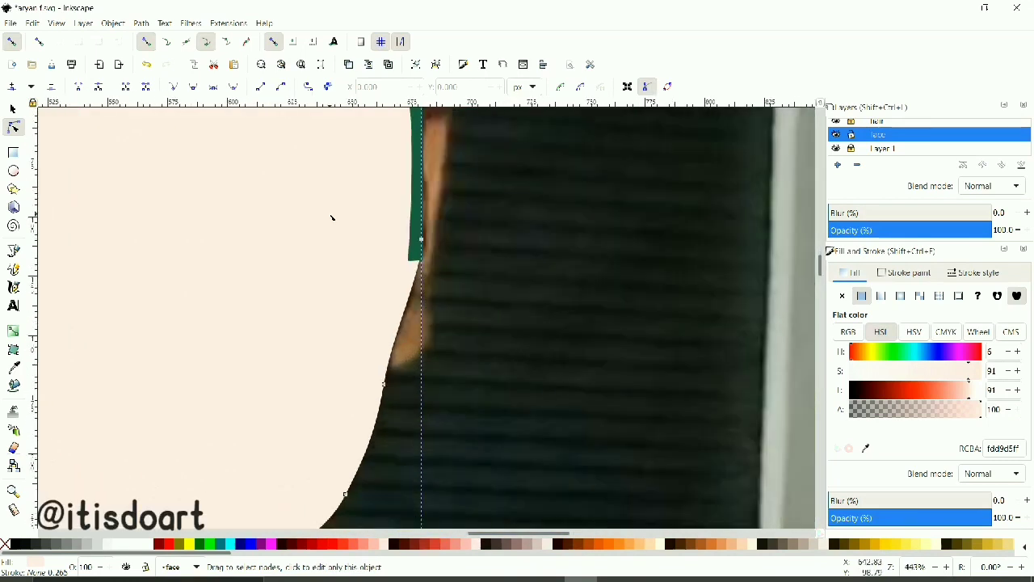
Nudge the face node beside the ear left to follow the cheek edge
left_click(421, 267)
left_click_drag(421, 267, 413, 268)
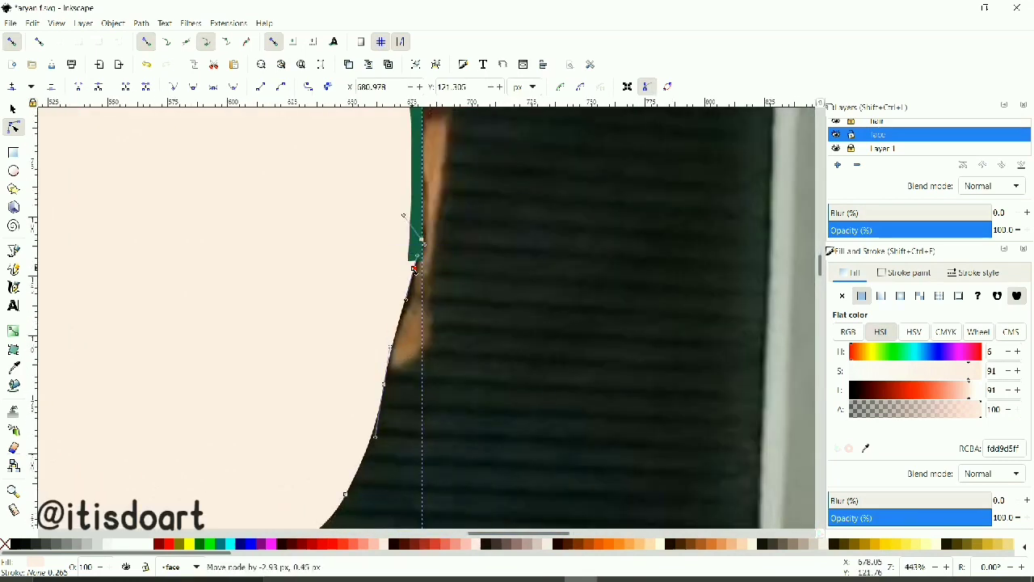
scroll(462, 535, "left", 2)
scroll(462, 535, "left", 2)
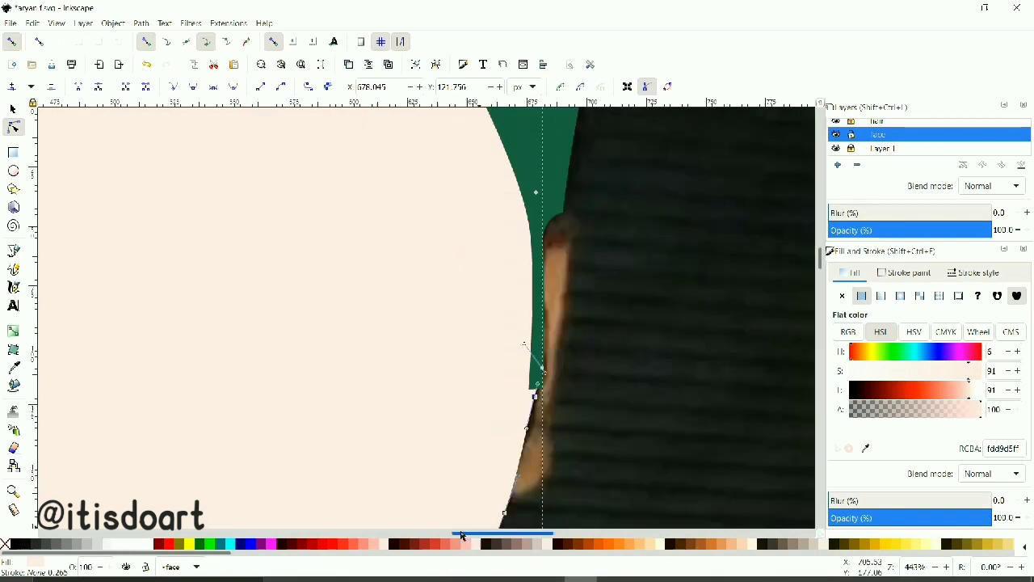
scroll(463, 535, "left", 3)
scroll(534, 349, "down", 6)
scroll(481, 521, "left", 3)
scroll(482, 521, "down", 3)
scroll(493, 453, "up", 3)
scroll(493, 452, "right", 2)
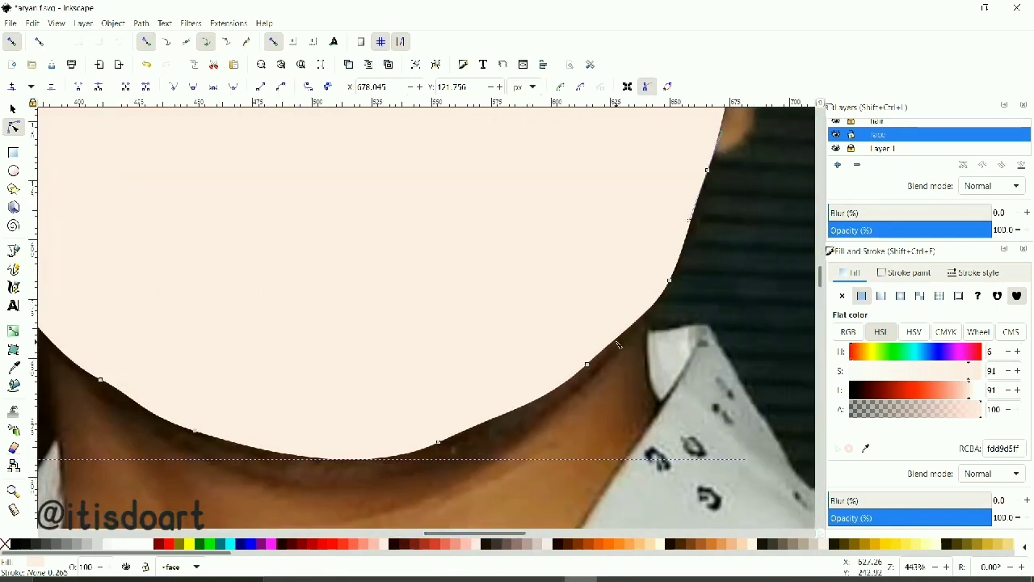
Reshape the chin curve on both sides to match the photo's jaw
left_click_drag(499, 405, 485, 433)
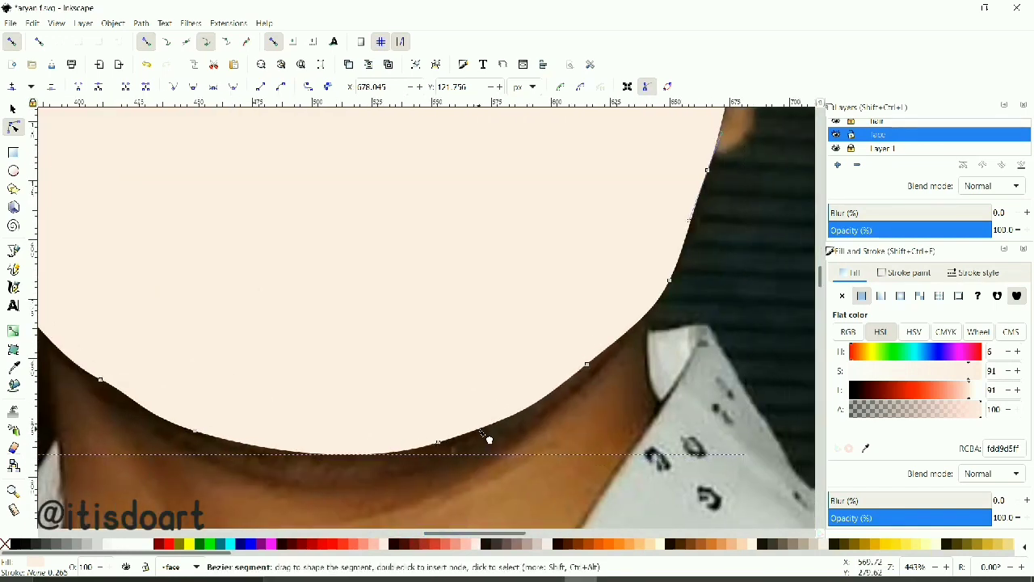
left_click_drag(120, 394, 121, 400)
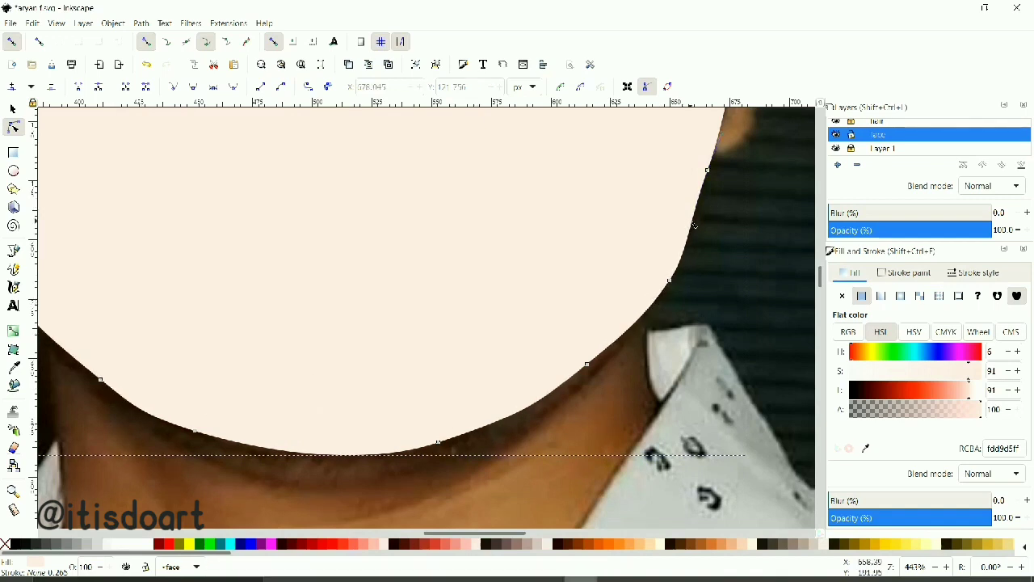
scroll(702, 243, "up", 10)
scroll(753, 303, "up", 10)
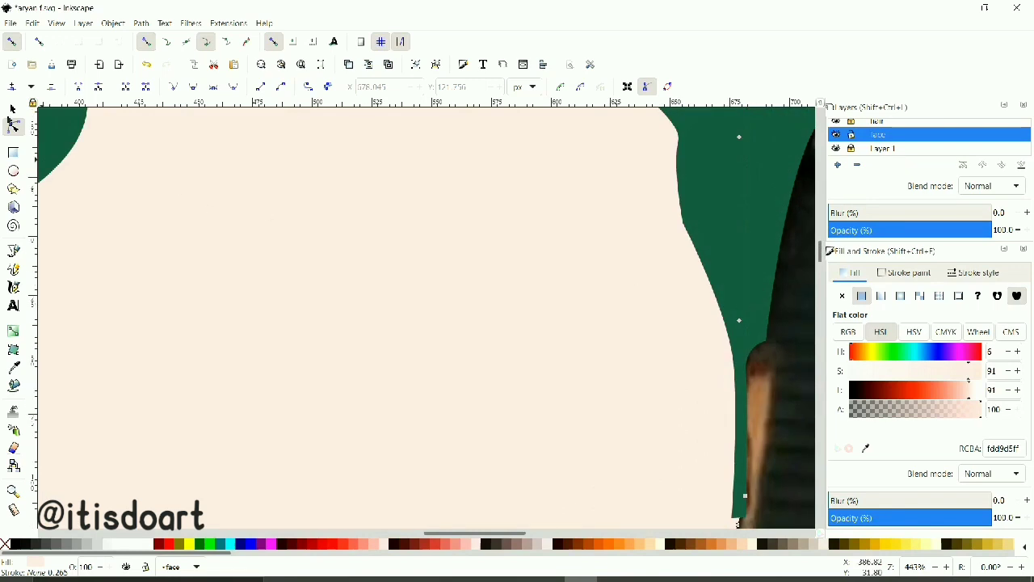
left_click(14, 252)
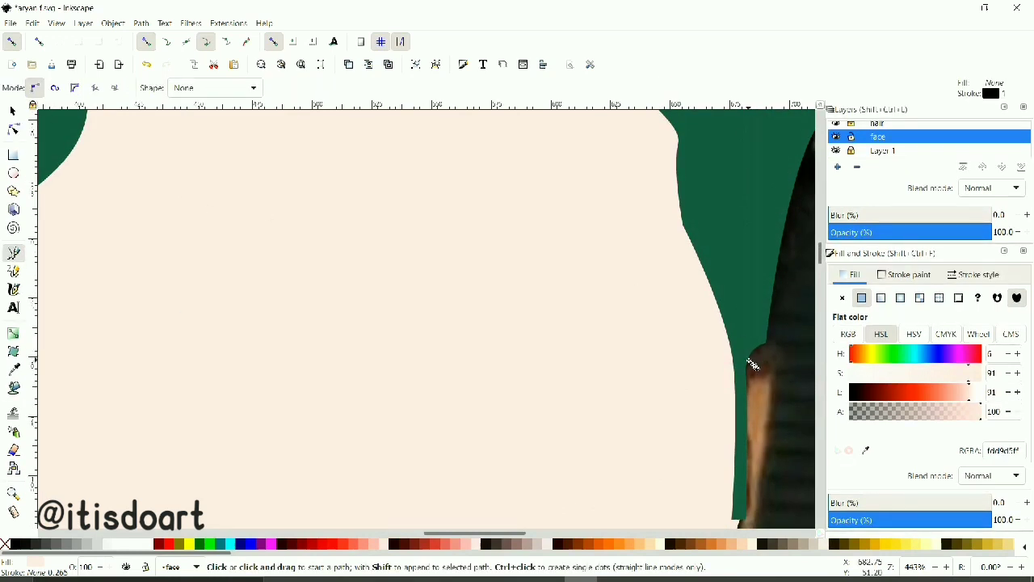
scroll(756, 380, "down", 4)
Trace a small closed shape along the skin edge beside the jaw with the Pen tool
scroll(581, 491, "up", 3)
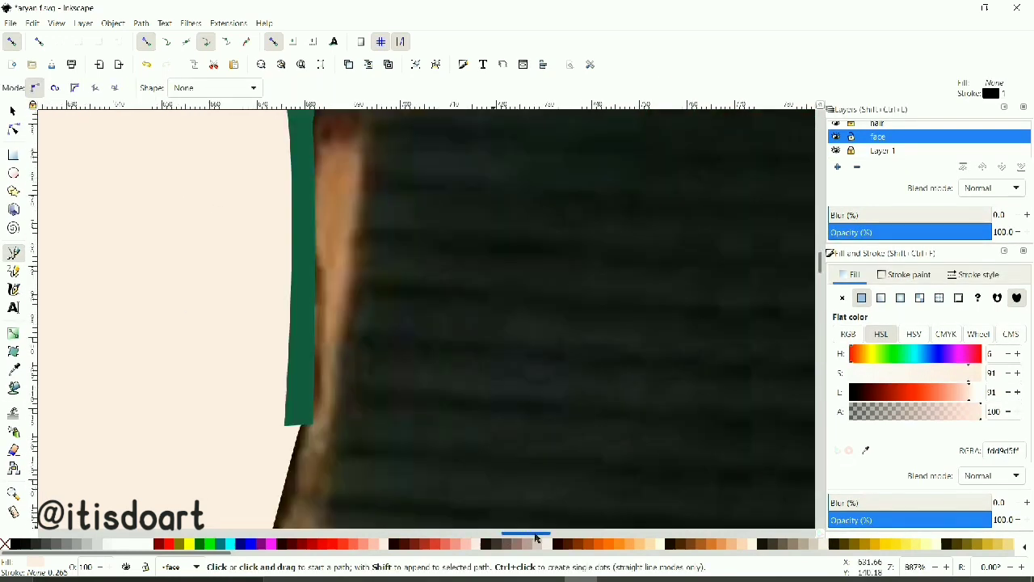
left_click(230, 431)
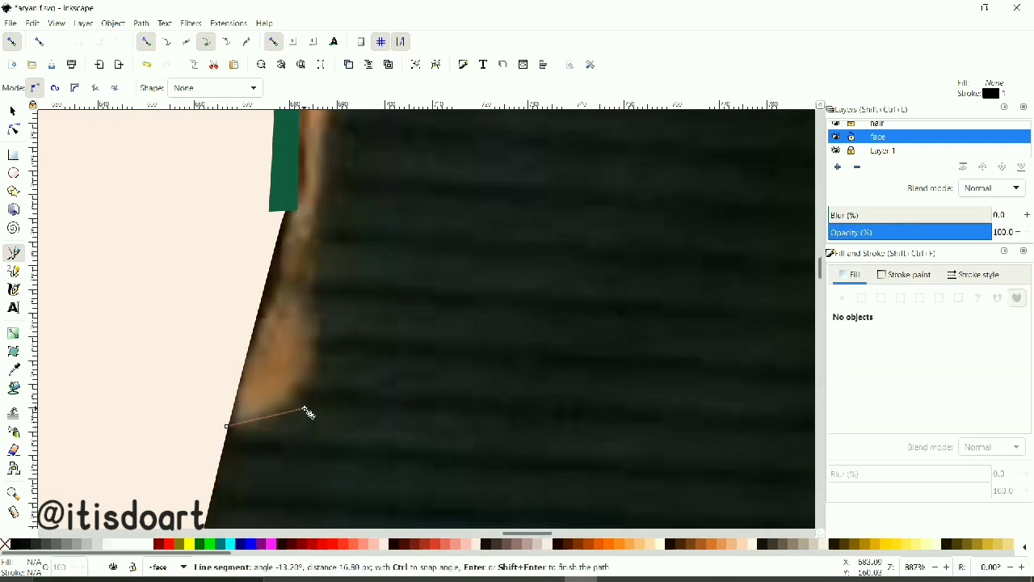
mouse_move(310, 277)
left_mouse_down()
mouse_move(325, 245)
mouse_move(353, 235)
mouse_move(357, 194)
left_mouse_up()
scroll(334, 252, "up", 4)
scroll(362, 225, "up", 4)
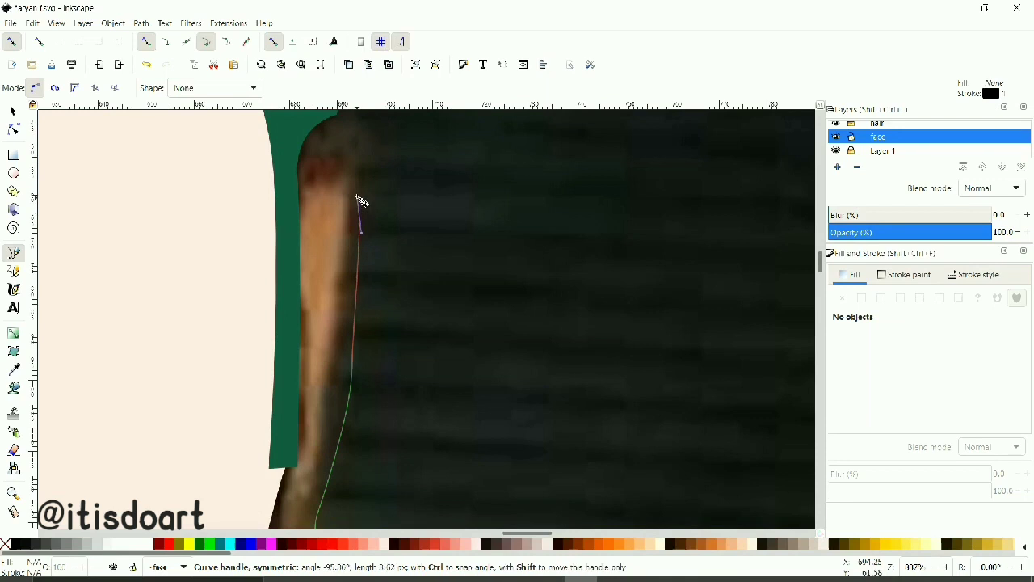
scroll(364, 182, "up", 1)
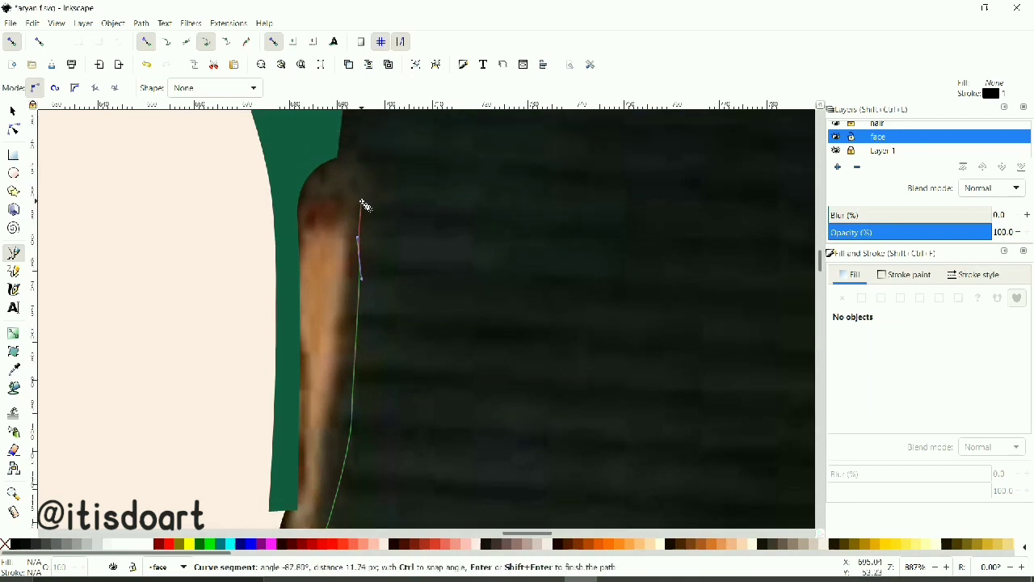
left_click_drag(339, 159, 314, 165)
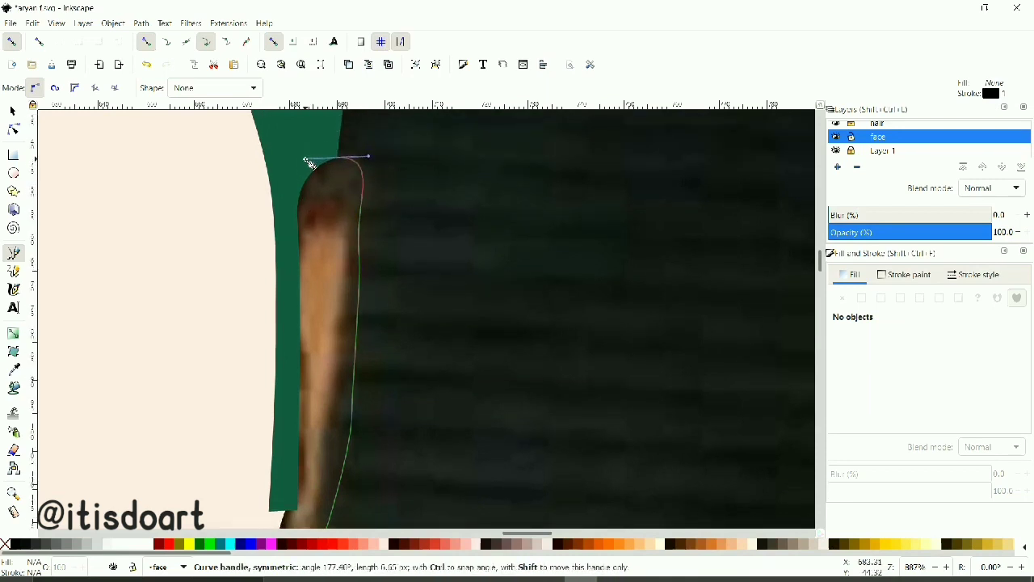
scroll(285, 258, "down", 3)
scroll(287, 307, "down", 6)
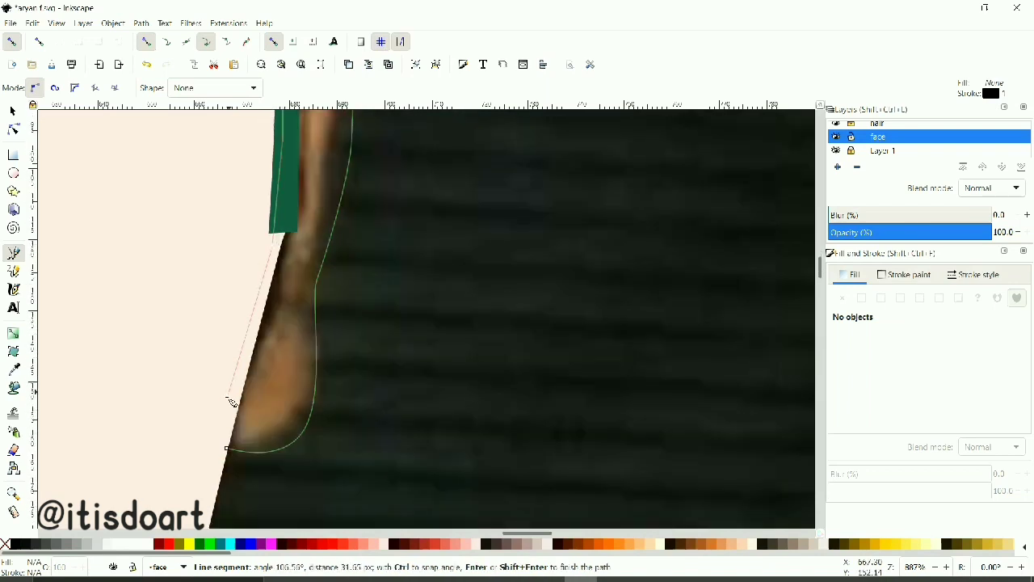
left_click(227, 449)
Fill the new jaw-side shape with the pale peach face colour using the Dropper
key("d")
left_click(106, 497)
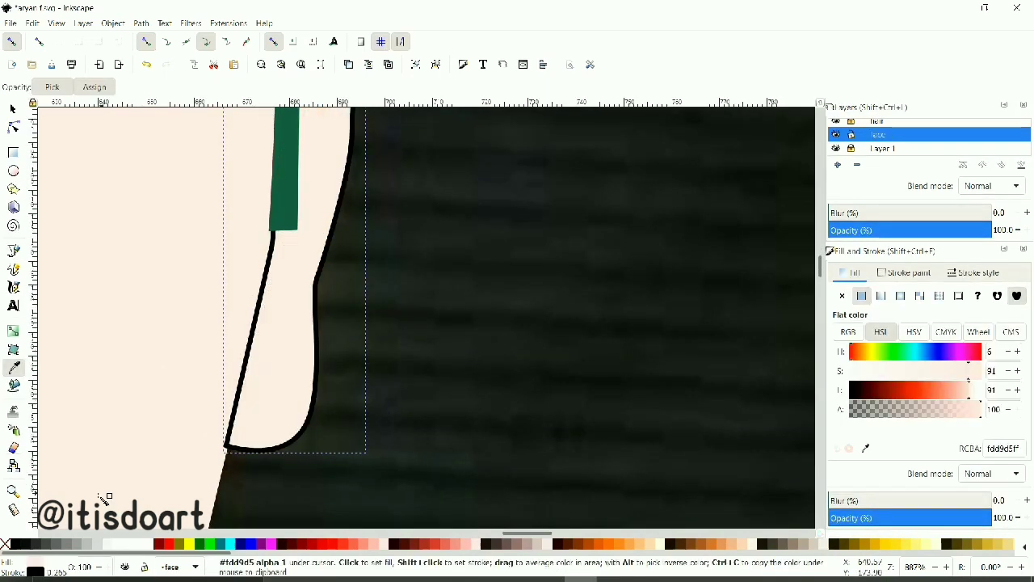
scroll(441, 436, "left", 5)
scroll(440, 436, "left", 5)
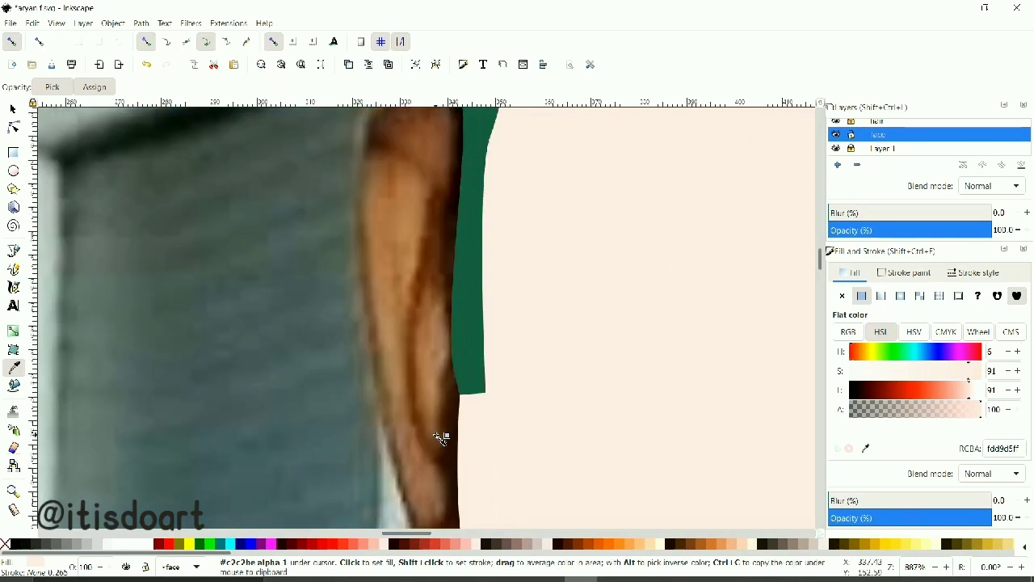
scroll(444, 347, "up", 5)
scroll(447, 255, "down", 4)
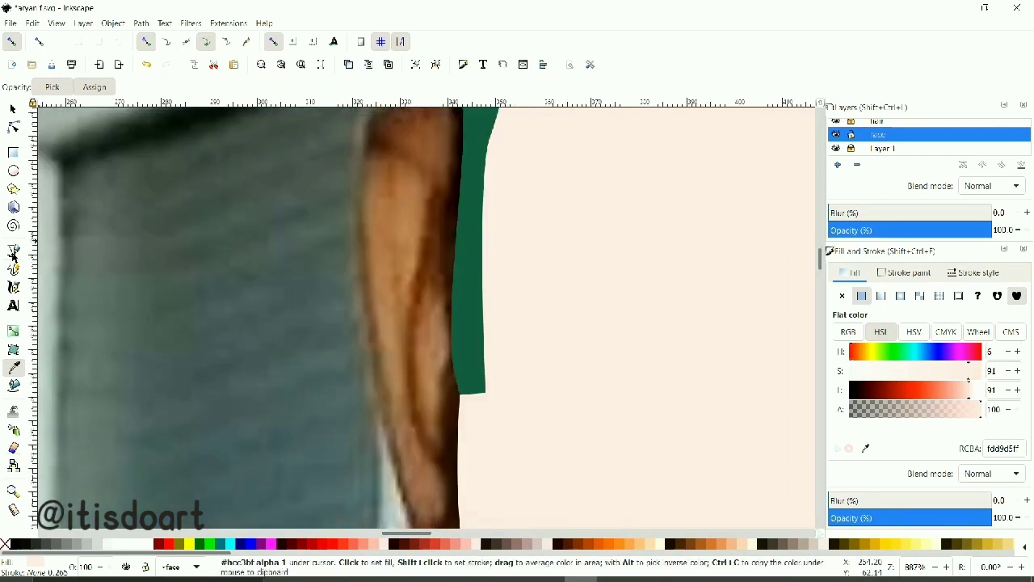
Start the face outline with curved segments along the skin edge
left_click(13, 253)
scroll(485, 392, "down", 10)
left_click(487, 365)
left_click_drag(434, 355, 411, 331)
left_click_drag(406, 282, 418, 254)
mouse_move(417, 212)
left_mouse_down()
mouse_move(381, 192)
mouse_move(376, 134)
left_mouse_up()
Carry the face outline over the top and close it at its start node
scroll(410, 206, "up", 3)
scroll(383, 175, "up", 4)
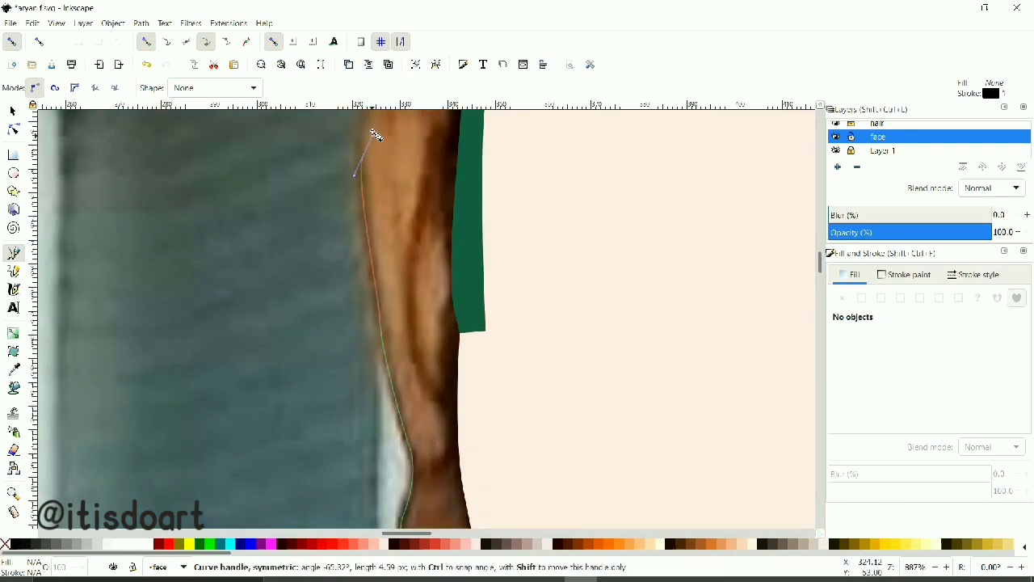
scroll(371, 153, "up", 3)
left_click_drag(381, 173, 388, 157)
left_click_drag(436, 126, 490, 139)
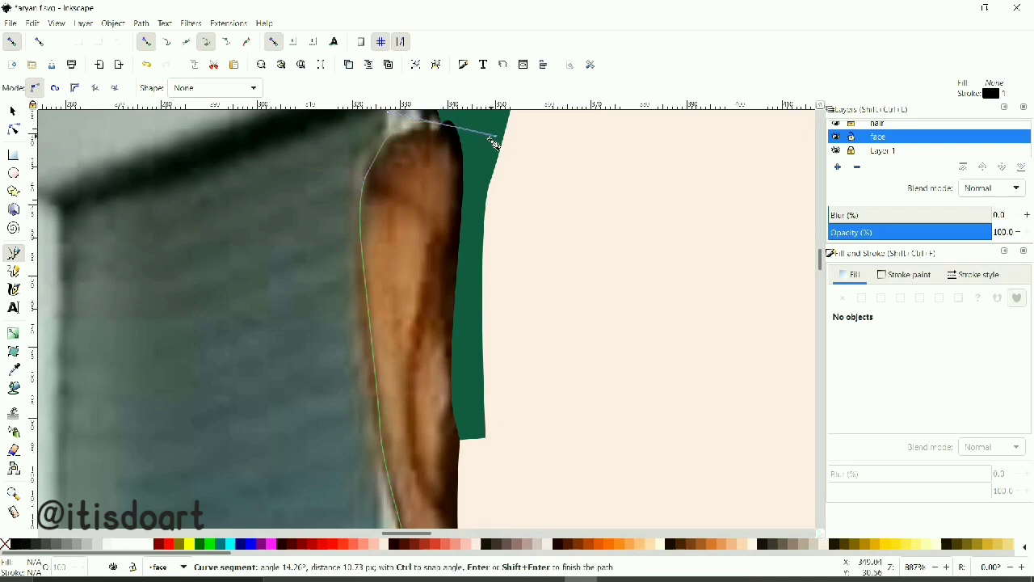
scroll(478, 213, "down", 8)
scroll(479, 213, "down", 5)
left_click(487, 280)
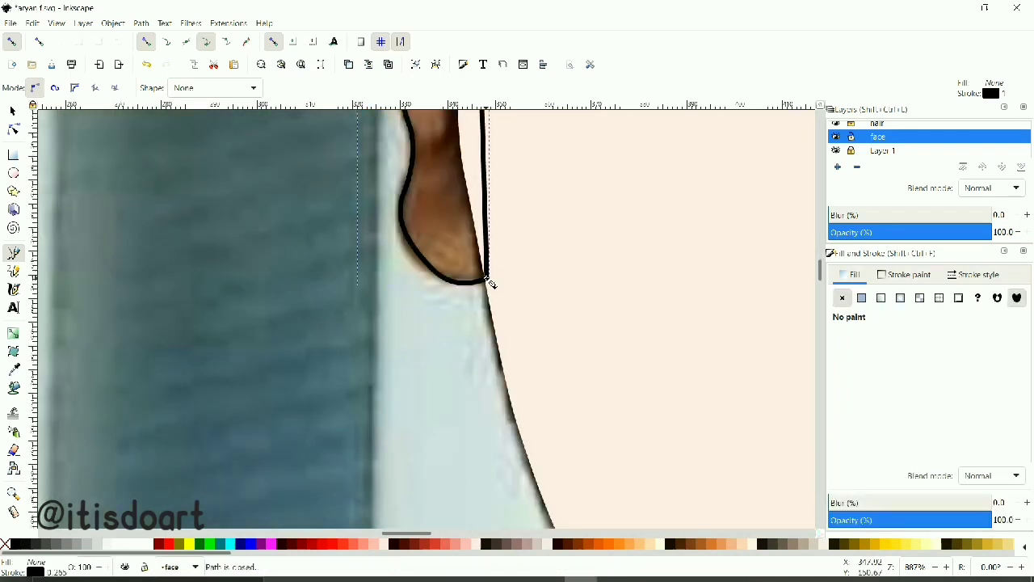
Fill the face with the pale skin colour via Dropper and remove its black stroke
key("d")
left_click(533, 304)
right_click(35, 572)
left_click(70, 565)
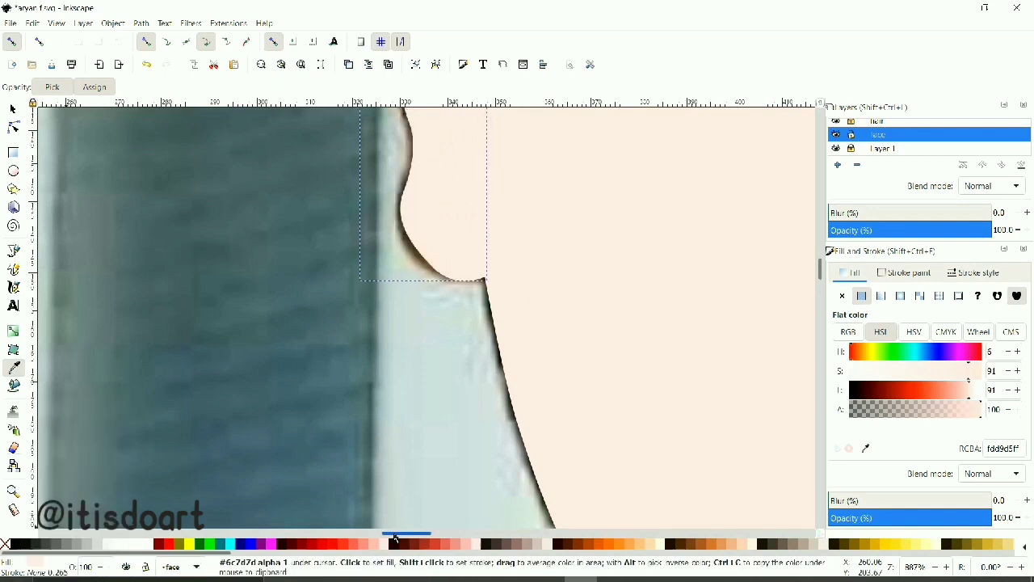
scroll(104, 211, "left", 10)
key("Escape")
Zoom out to the whole portrait and add a new layer named nake
key("s")
left_click(935, 567)
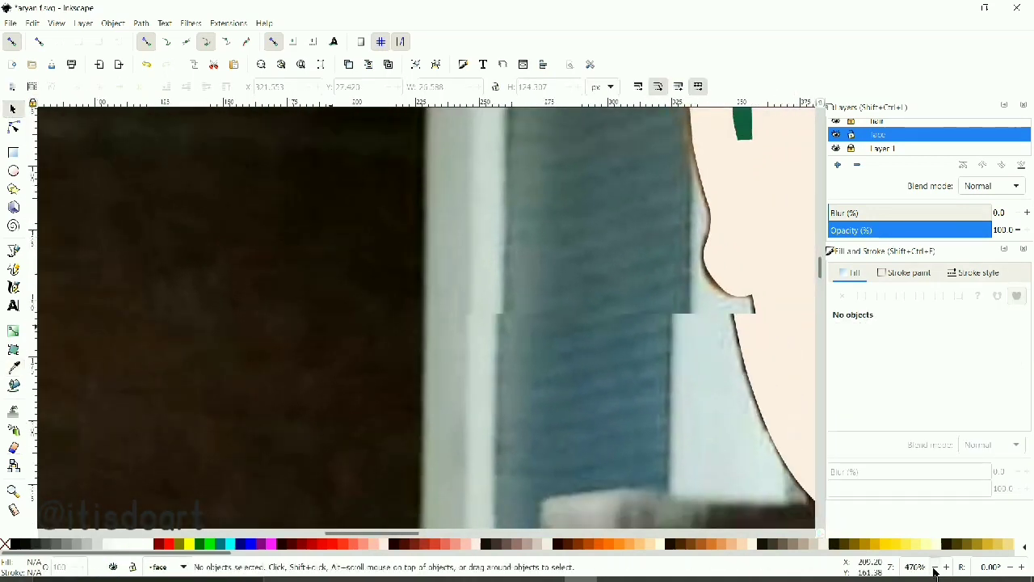
left_click(935, 566)
left_click(934, 567)
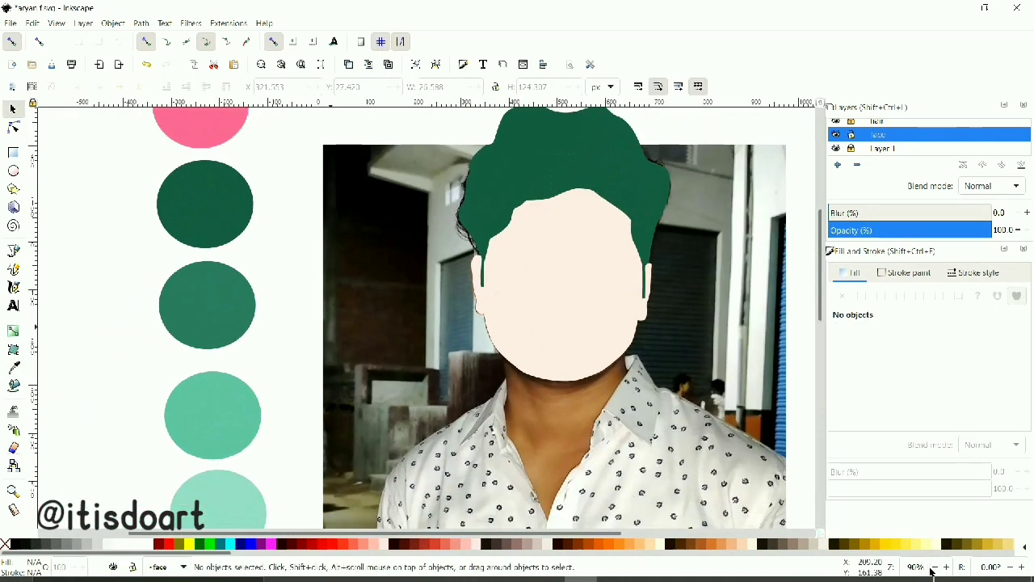
scroll(638, 432, "down", 3)
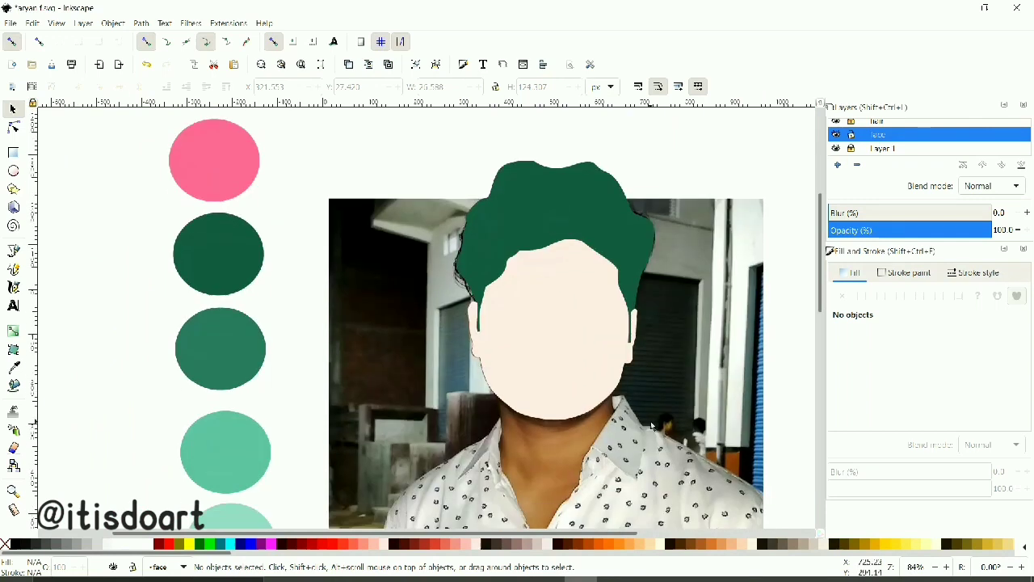
left_click(837, 164)
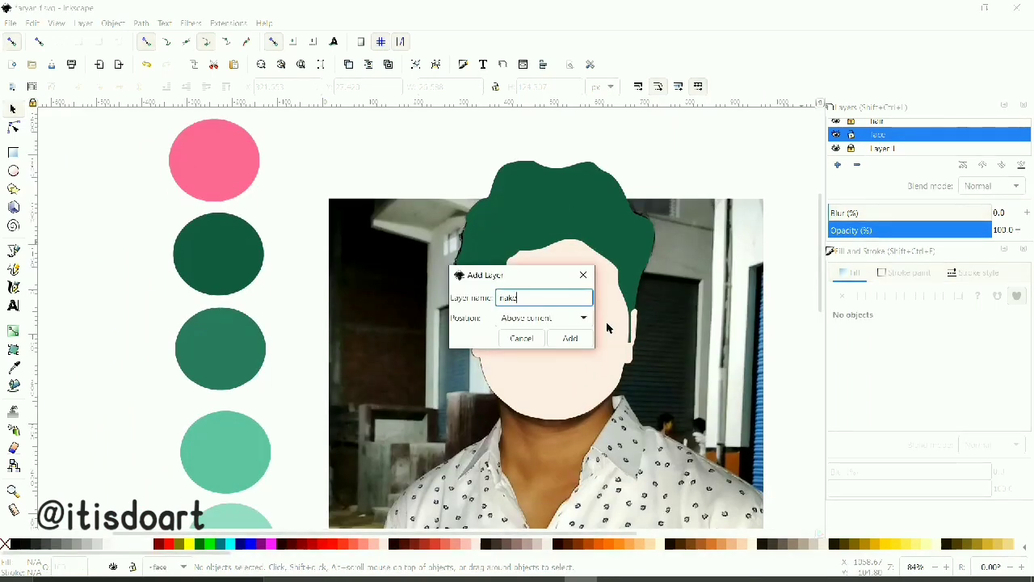
left_click(571, 338)
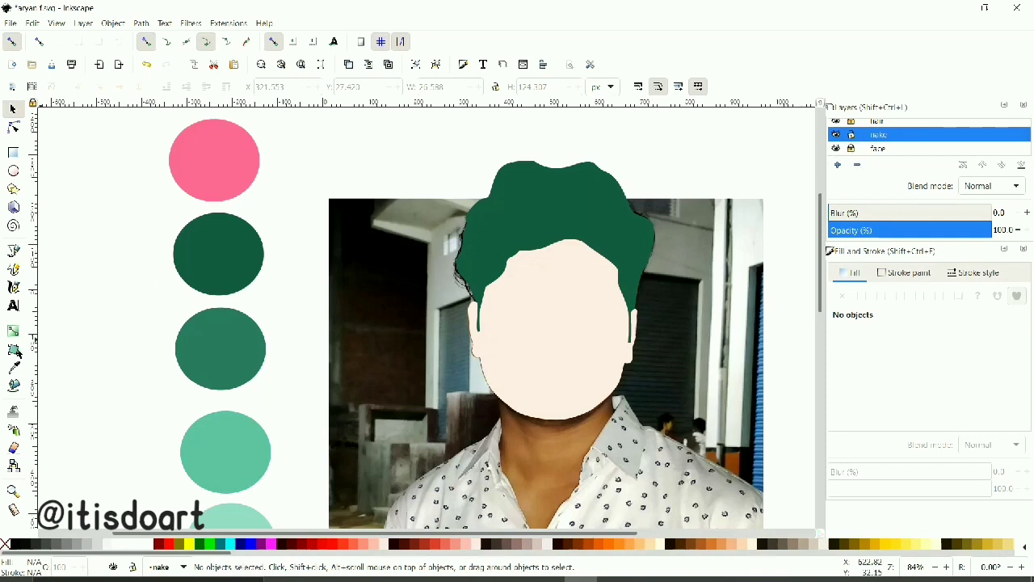
Trace the neck's left edge down to the bottom of the neckline with the Pen tool
left_click(13, 251)
scroll(545, 470, "up", 3, "ctrl")
left_click(367, 256)
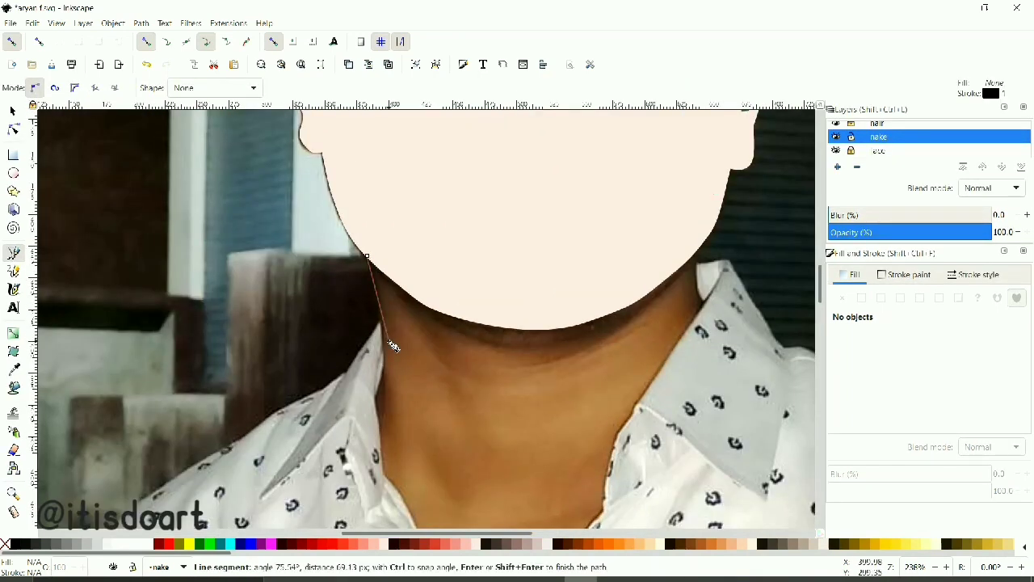
left_click_drag(379, 395, 387, 400)
scroll(389, 367, "down", 3)
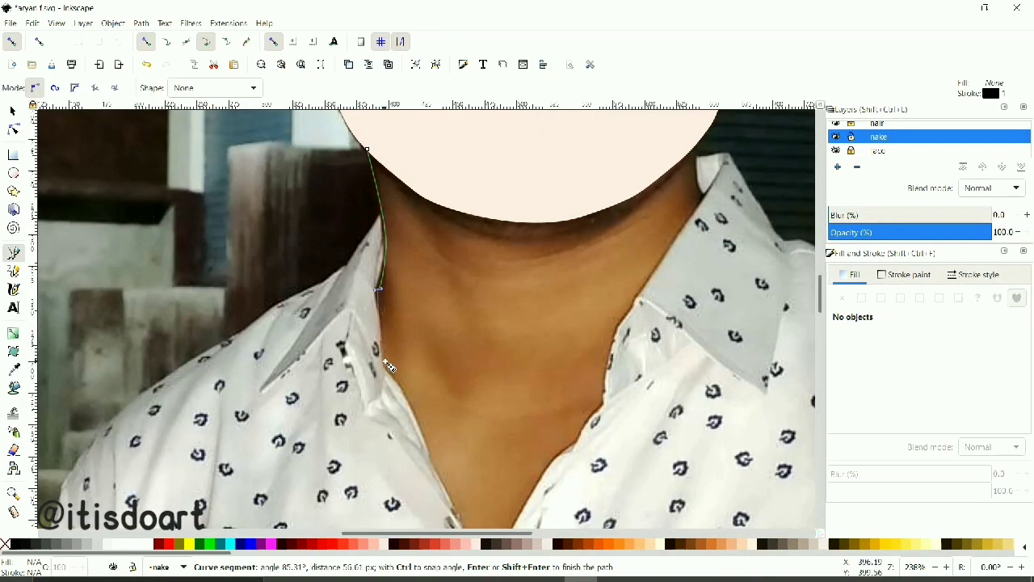
left_click(386, 365)
scroll(435, 461, "down", 2)
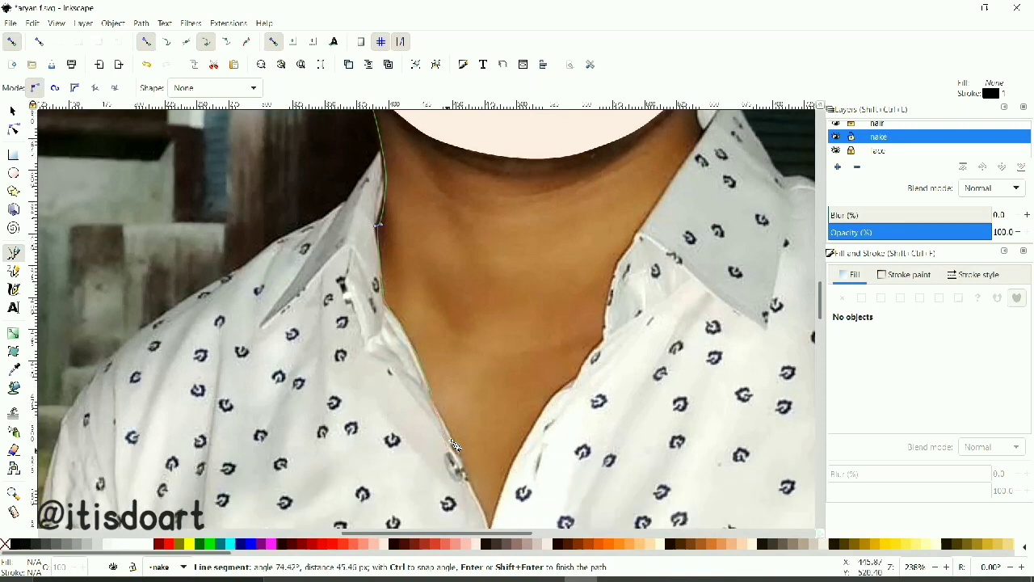
left_click(455, 448)
scroll(487, 441, "down", 3)
left_click(494, 426)
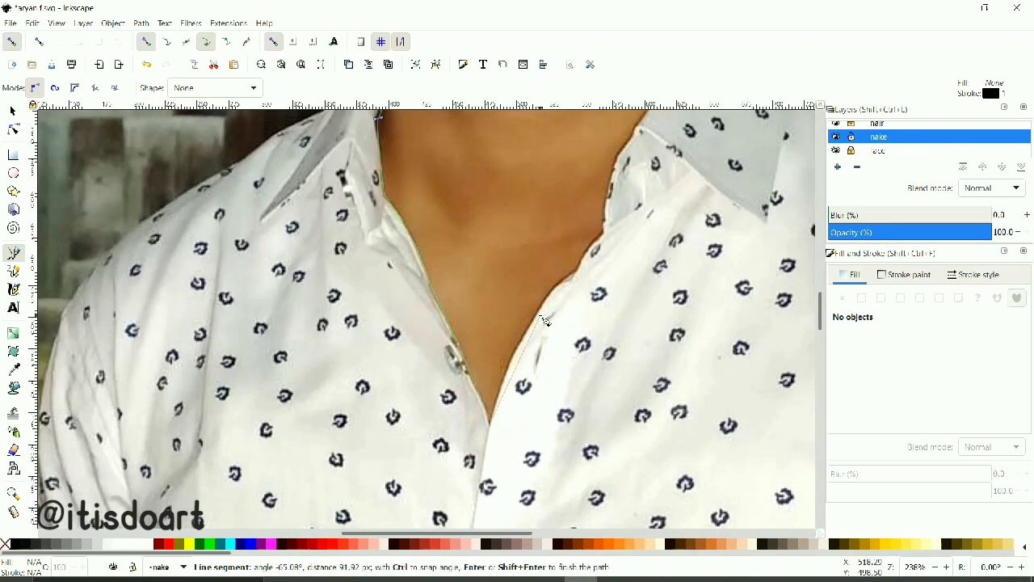
Trace up the right neck edge to the jaw corner and close the neck outline
left_click(525, 325)
left_click(578, 270)
left_click(604, 239)
left_click(620, 166)
scroll(624, 158, "up", 1)
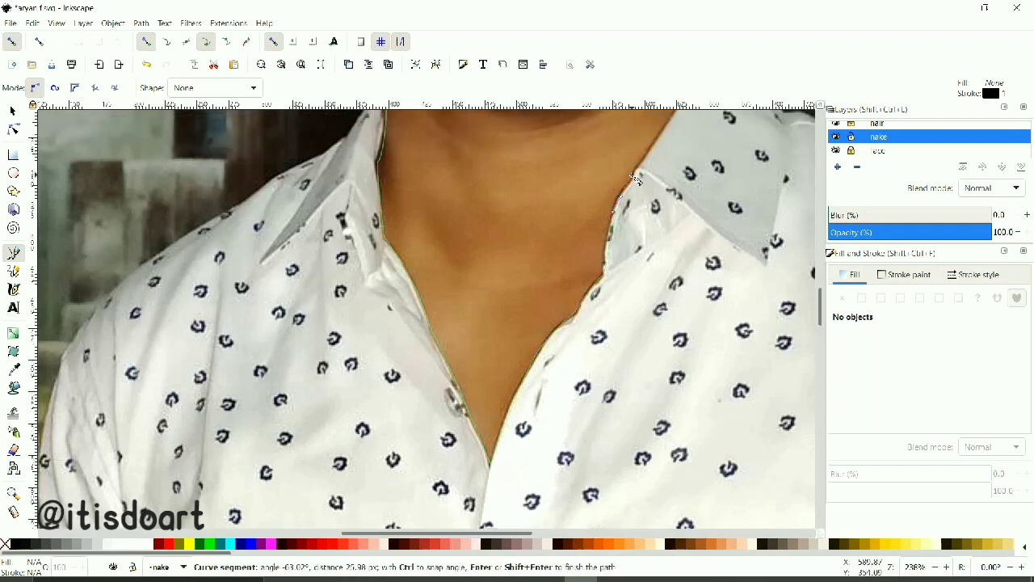
scroll(647, 162, "up", 1)
scroll(670, 185, "up", 1)
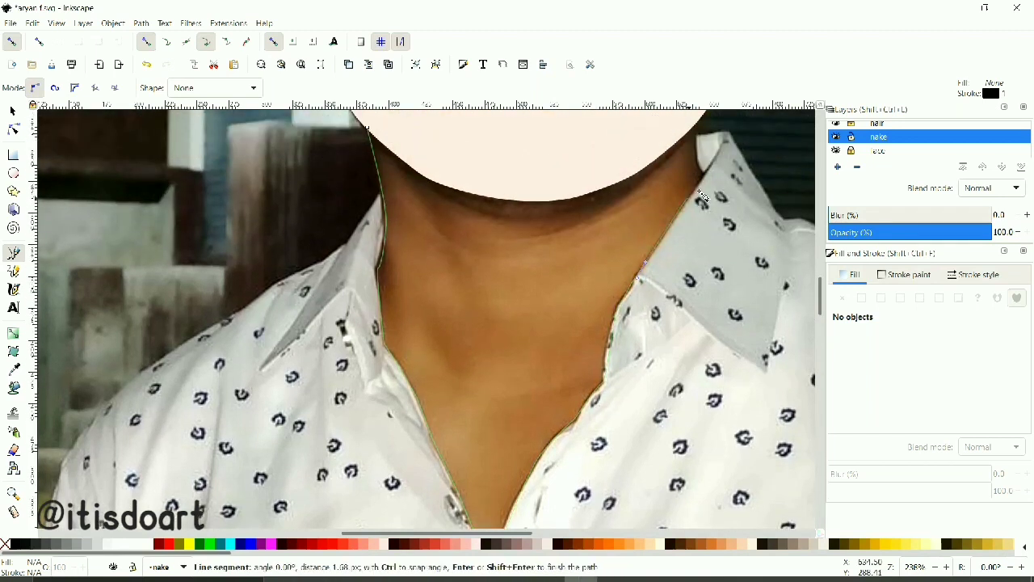
scroll(700, 162, "up", 1)
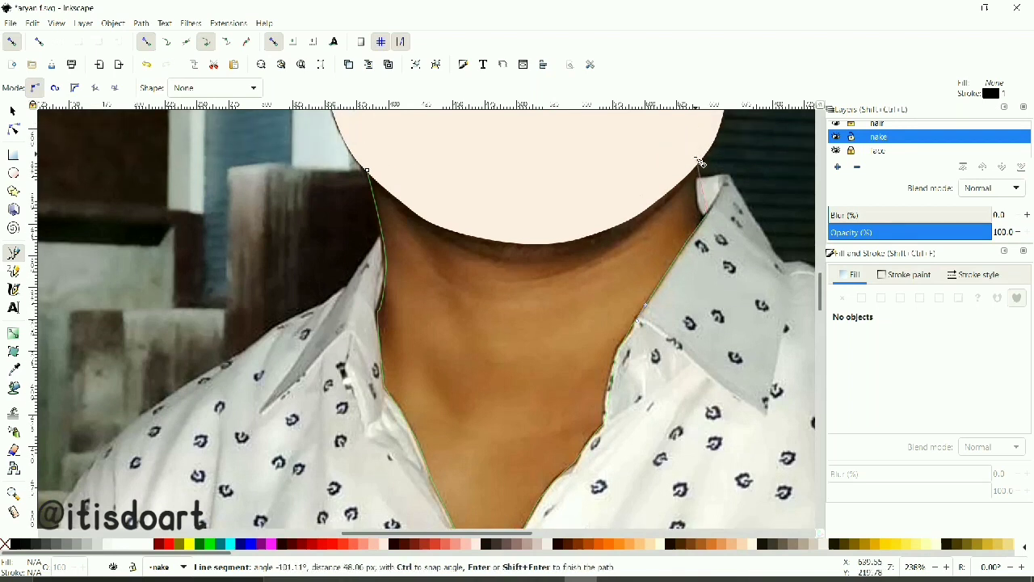
left_click_drag(697, 164, 696, 122)
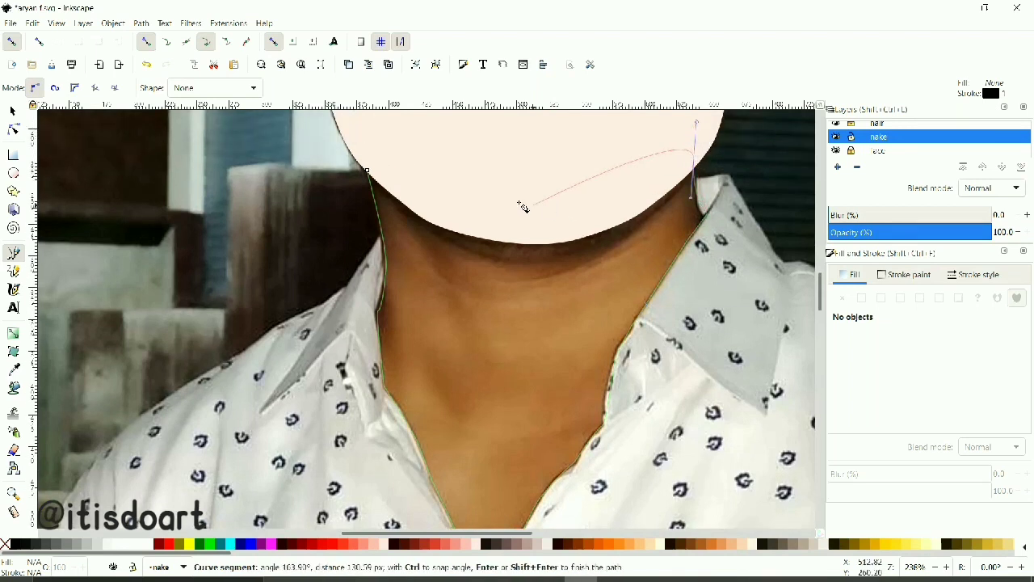
left_click(617, 206)
left_click(513, 201)
left_click(369, 172)
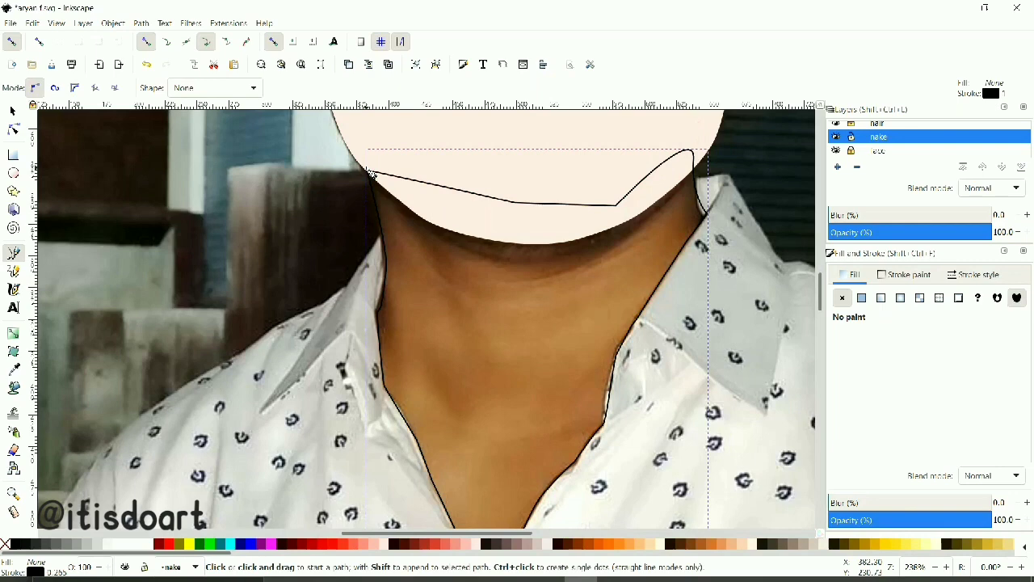
Fill the neck with the face colour via Dropper, then lower its HSV value to dbbab0ff
key("d")
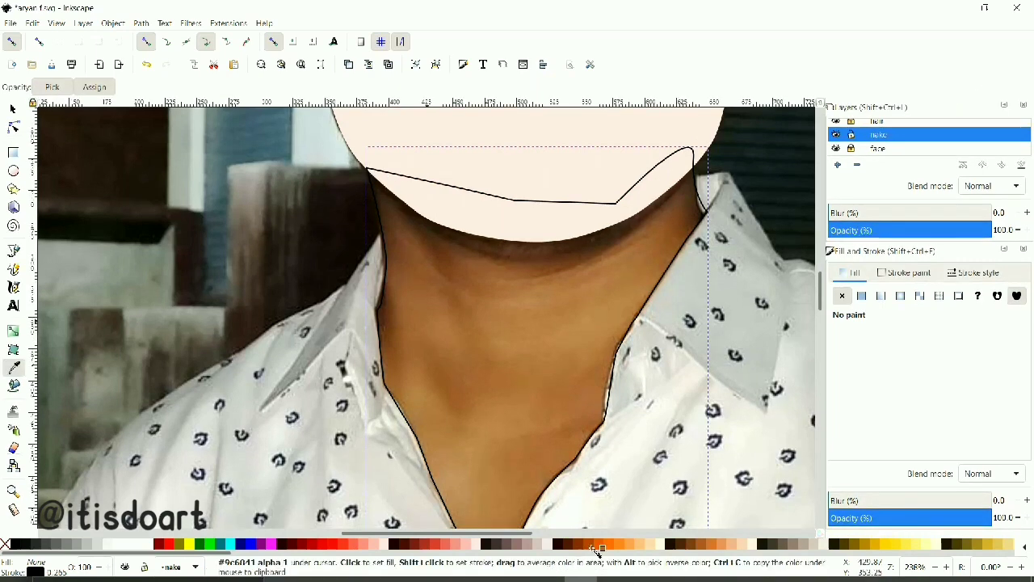
scroll(283, 353, "down", 3)
scroll(283, 353, "left", 5)
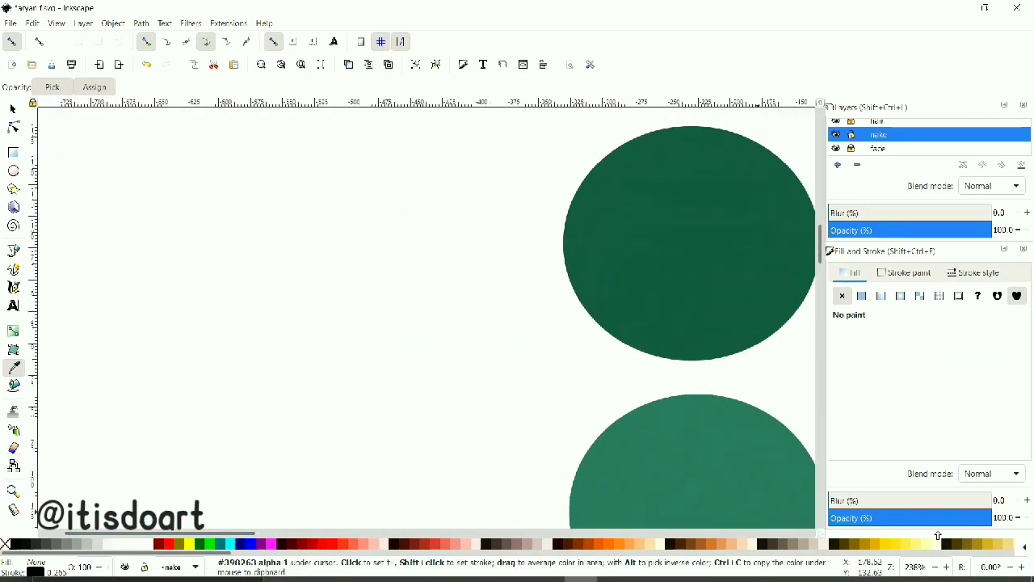
left_click(936, 568)
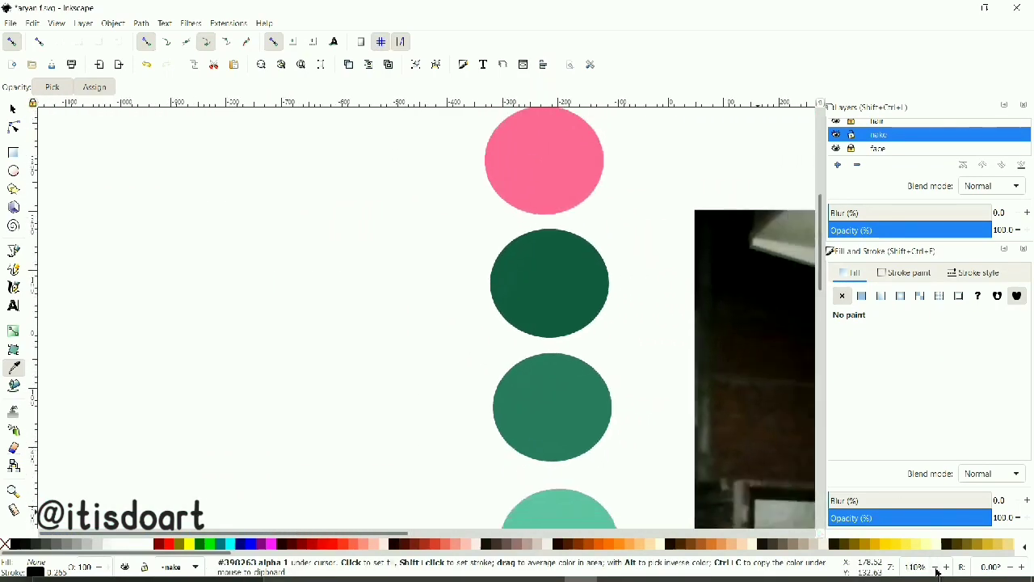
left_click(937, 568)
left_click(558, 364)
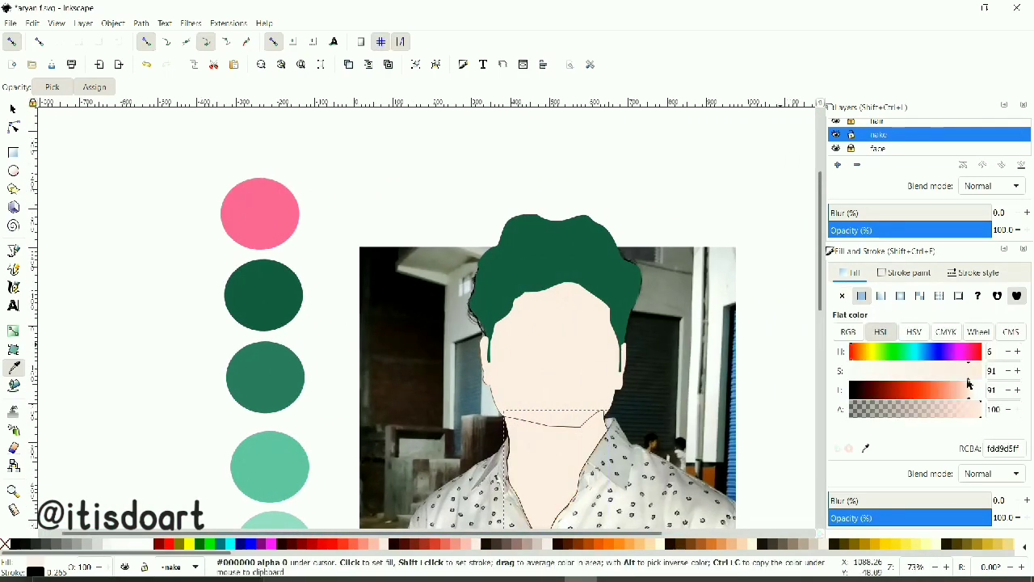
left_click(914, 331)
left_click_drag(979, 399, 963, 401)
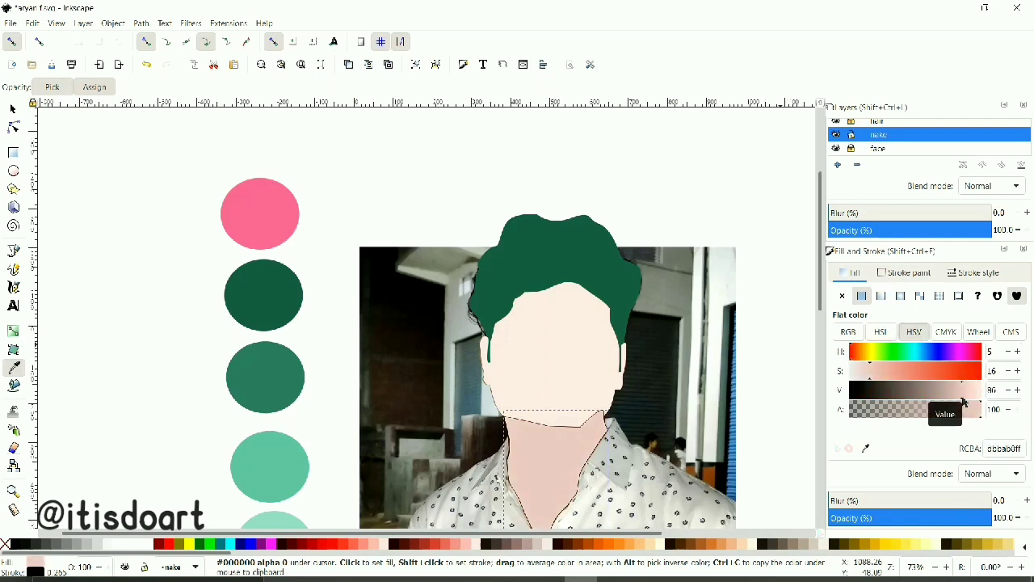
Move the nake layer below the face layer and deselect the neck
left_click_drag(872, 134, 866, 146)
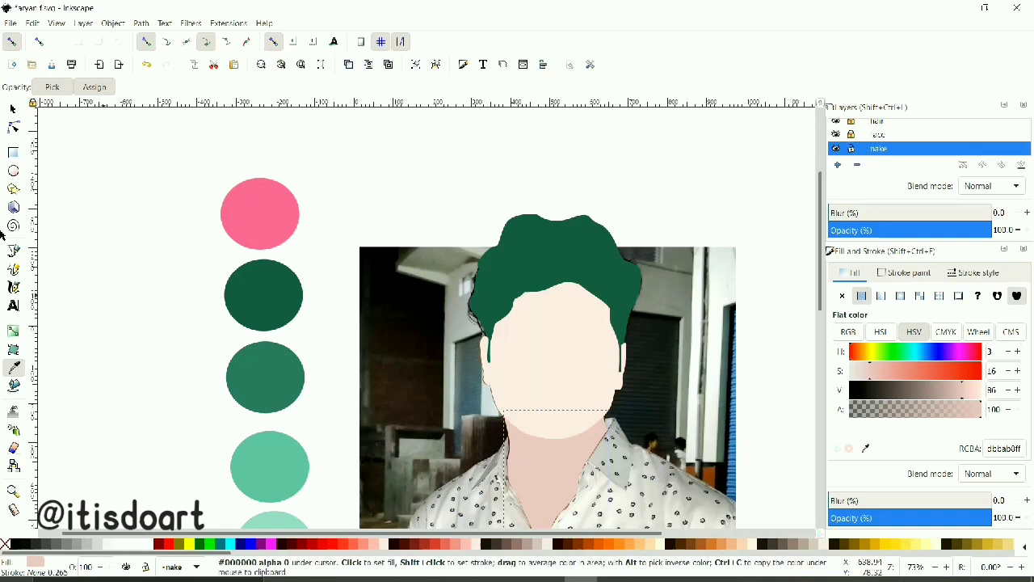
key("s")
key("Escape")
Start the collar outline at the collar top and trace down the right collar edge
left_click(948, 567)
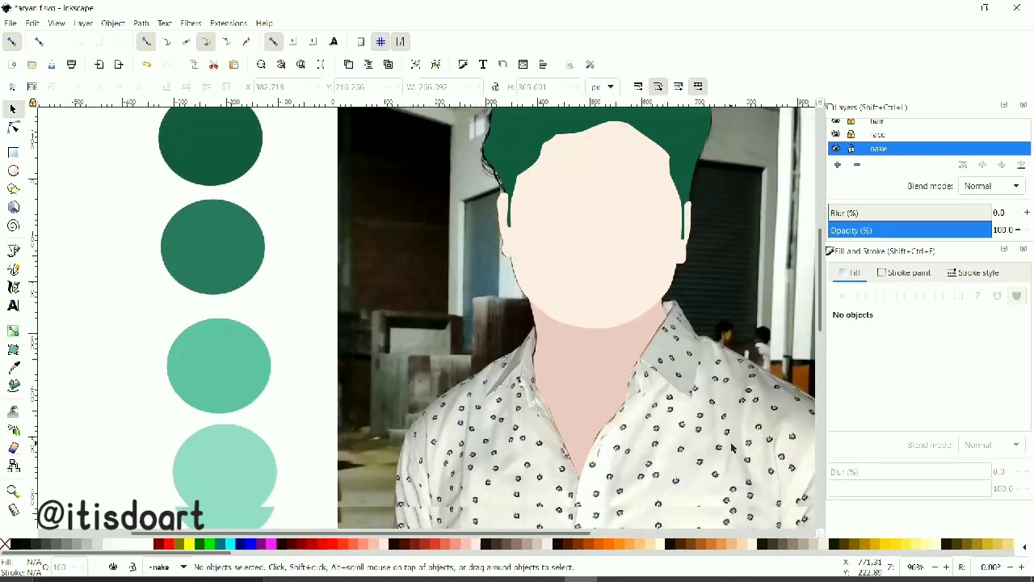
scroll(670, 305, "up", 2, "ctrl")
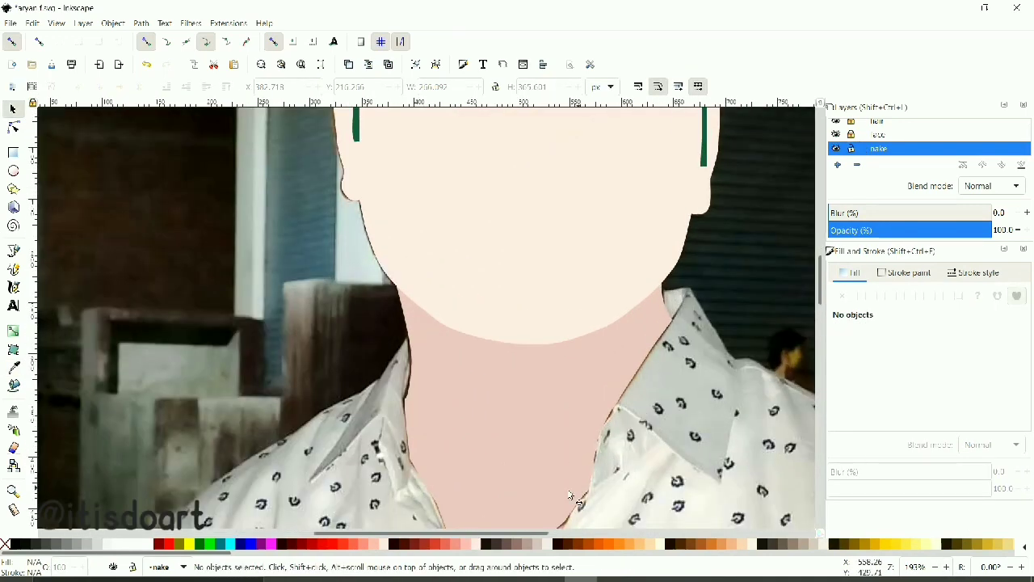
scroll(430, 331, "up", 1, "ctrl")
scroll(430, 331, "down", 1)
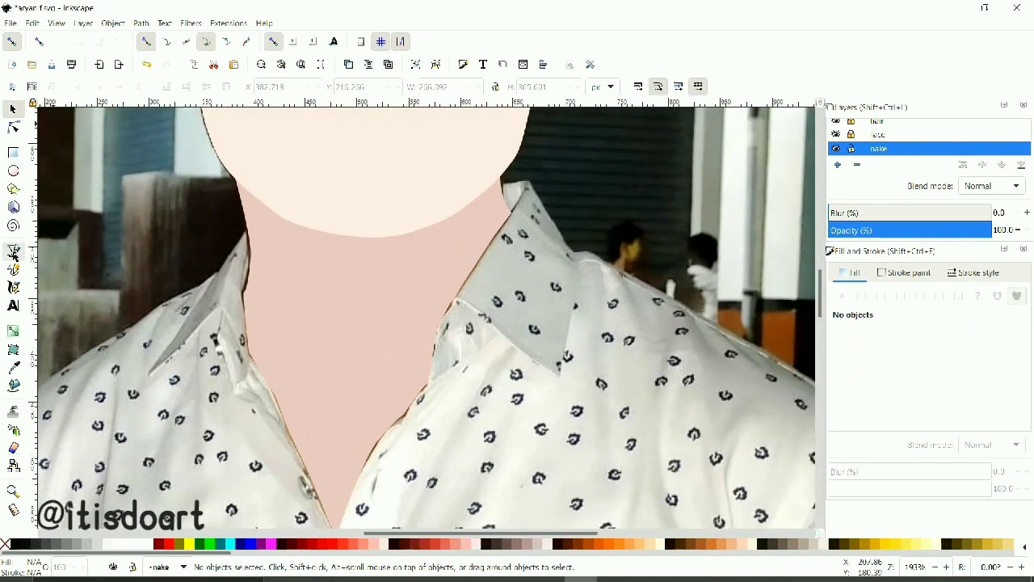
left_click(13, 252)
left_click(500, 186)
left_click_drag(573, 257, 583, 262)
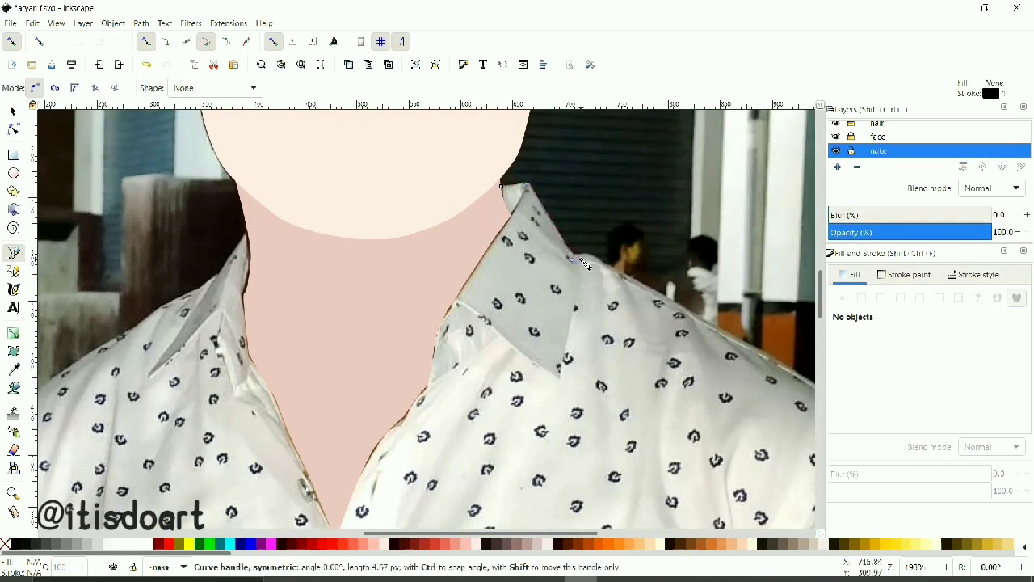
left_click(568, 360)
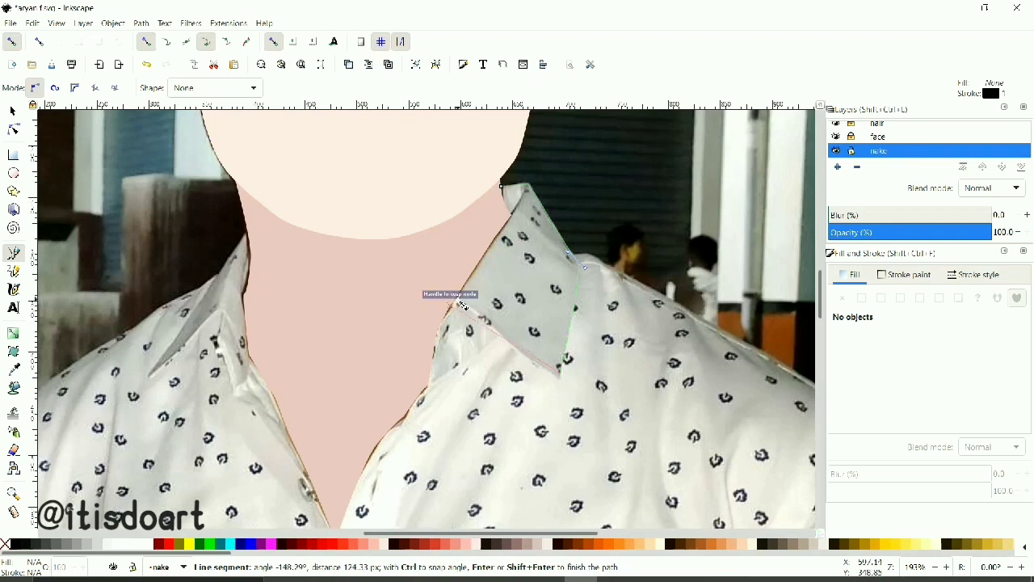
left_click(460, 306)
left_click(506, 336)
Extend the collar outline with curved nodes down across the shirt
scroll(457, 396, "down", 6)
left_click_drag(400, 256, 393, 309)
left_click_drag(366, 417, 362, 489)
scroll(362, 489, "down", 2)
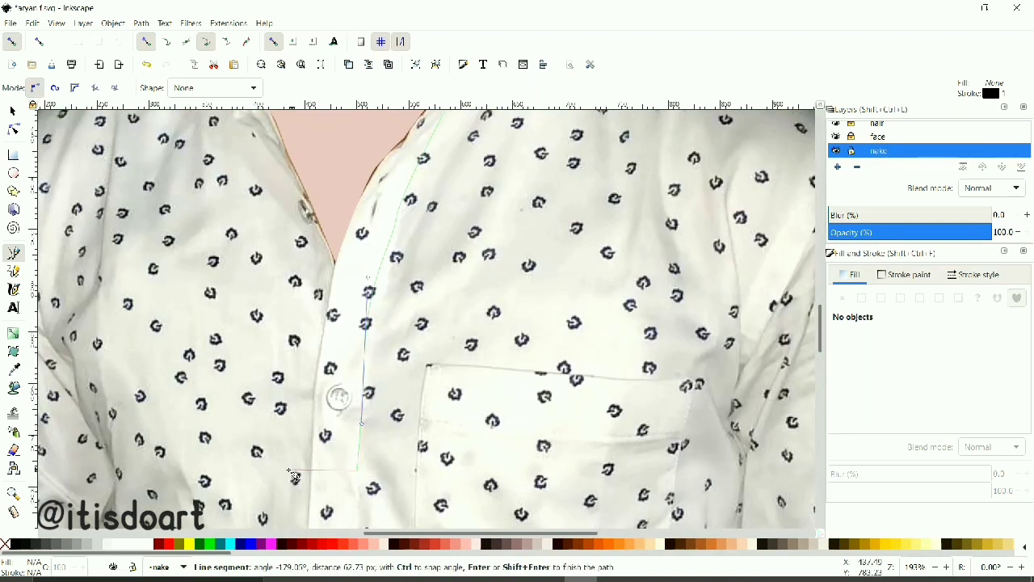
scroll(276, 224, "up", 3)
left_click_drag(269, 283, 220, 217)
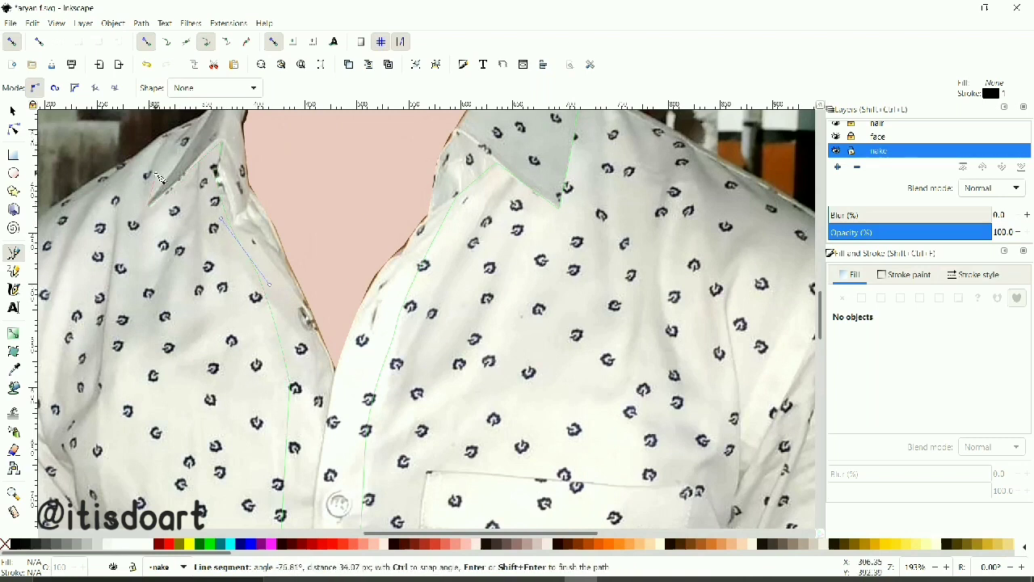
Add curved nodes along the left collar edge where it meets the hair
scroll(159, 178, "up", 3)
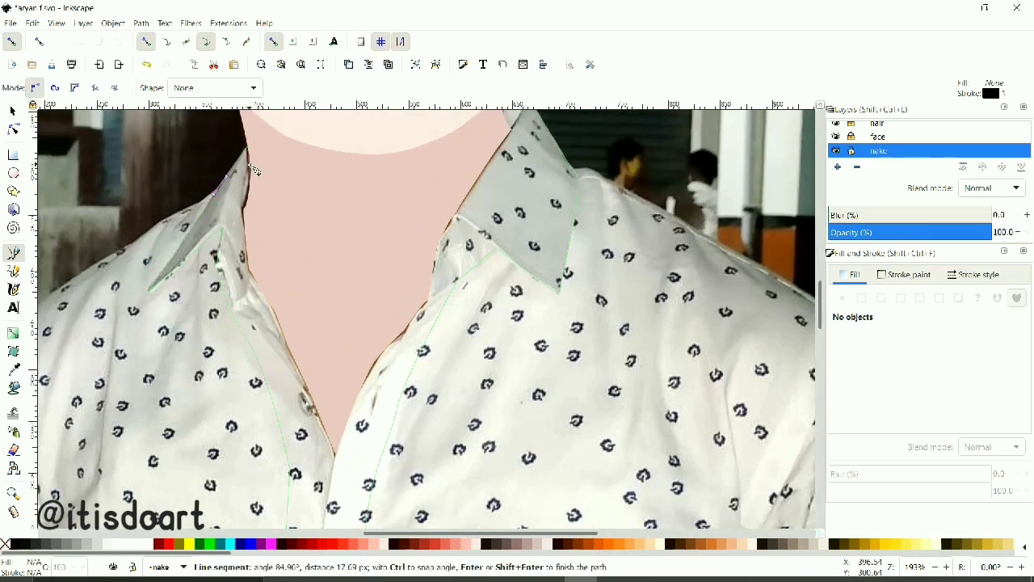
scroll(257, 187, "up", 2)
scroll(258, 250, "up", 1)
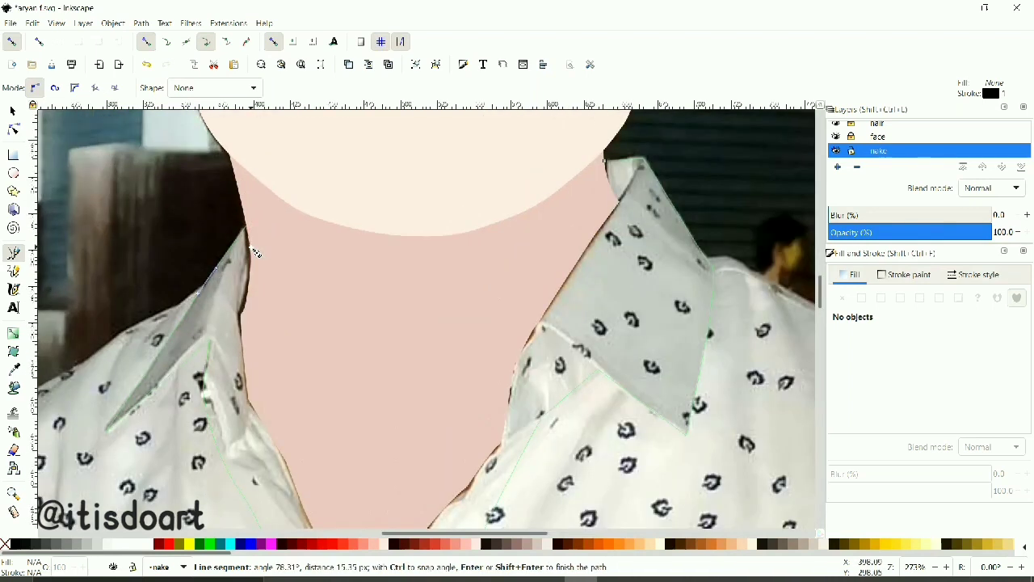
scroll(256, 319, "up", 1)
left_click_drag(245, 331, 221, 389)
left_click_drag(253, 439, 245, 374)
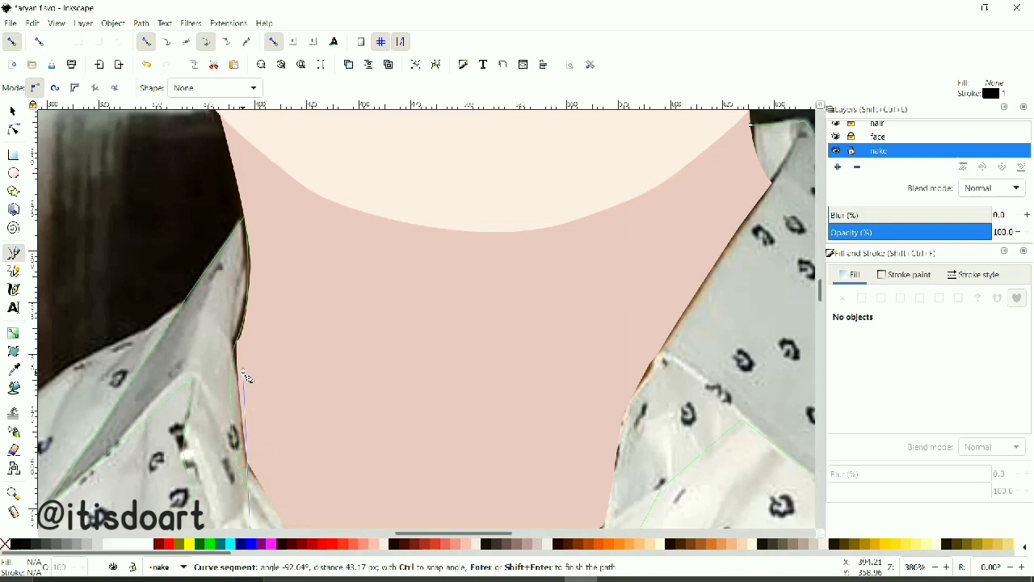
mouse_move(242, 345)
left_mouse_down()
mouse_move(232, 351)
mouse_move(236, 442)
left_mouse_up()
left_click_drag(236, 352, 217, 380)
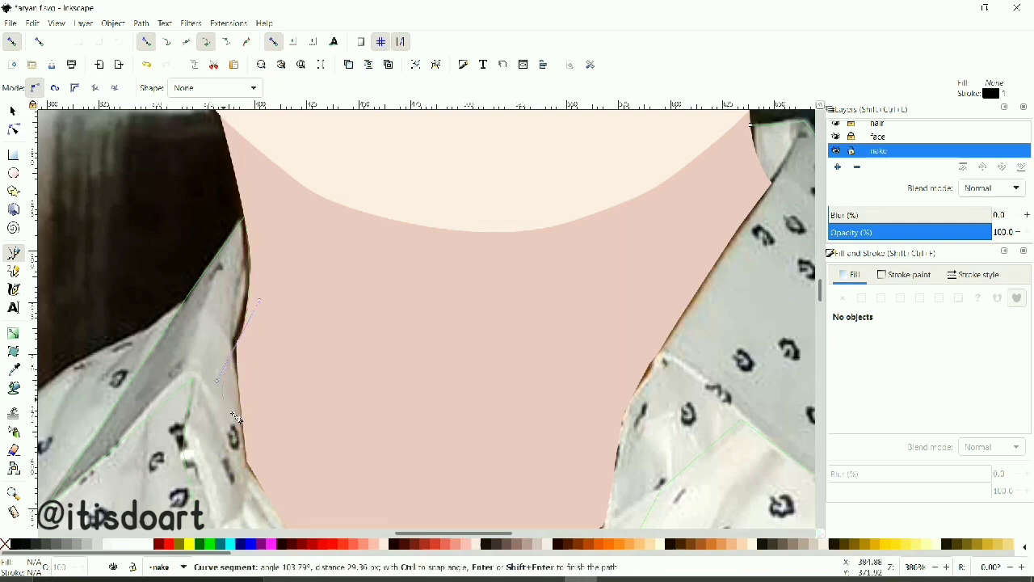
Trace back up the right neckline edge and close the collar outline at its start
scroll(323, 469, "down", 3)
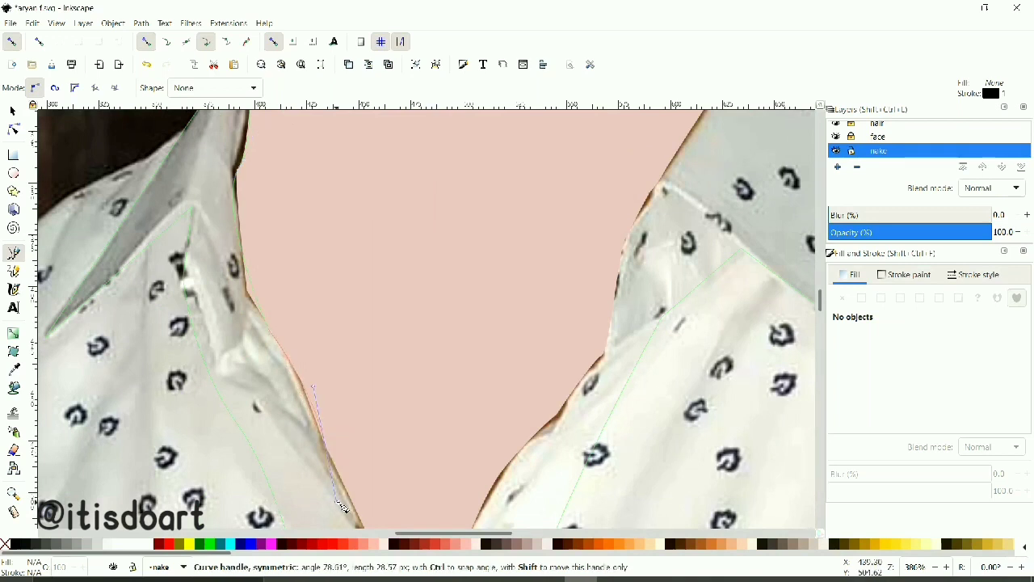
scroll(348, 496, "down", 3)
left_click_drag(392, 482, 411, 525)
scroll(410, 525, "down", 3)
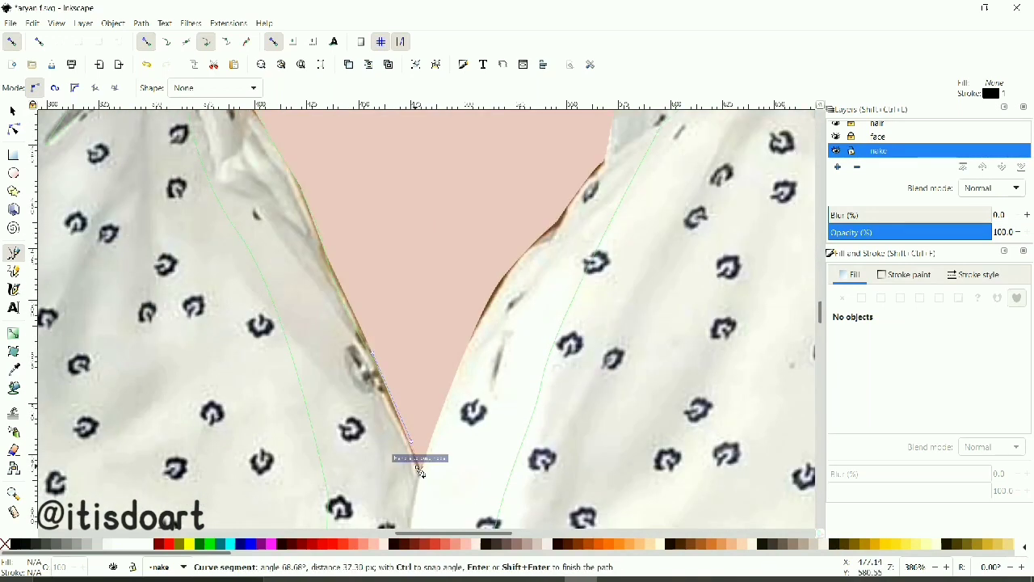
left_click_drag(493, 298, 507, 268)
scroll(541, 279, "up", 3)
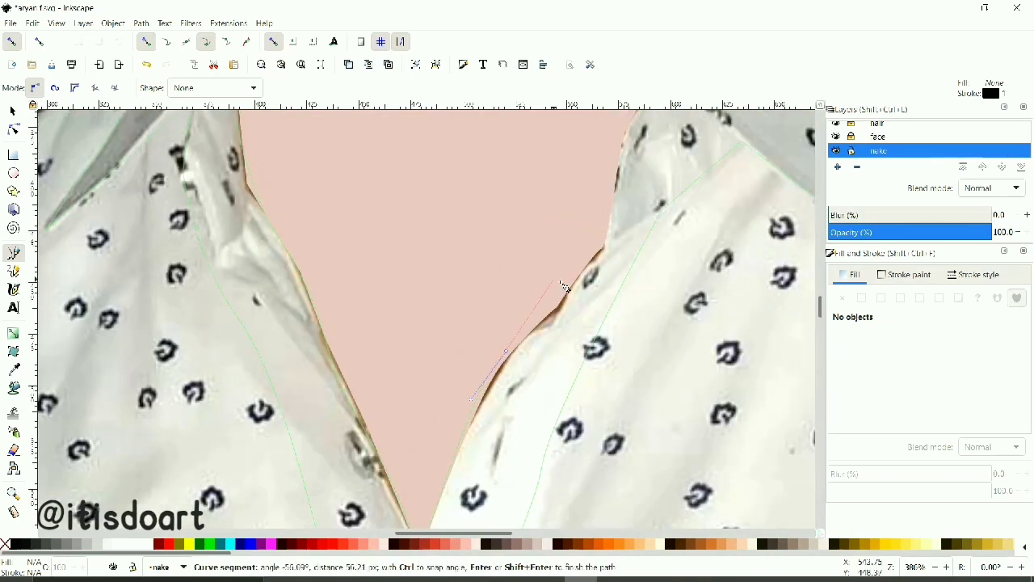
scroll(574, 291, "up", 2)
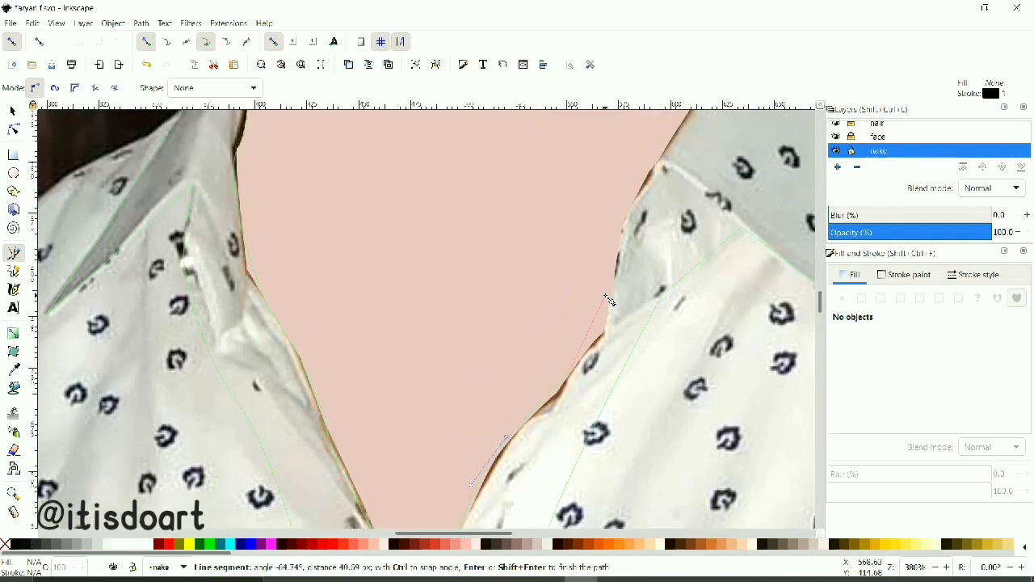
left_click_drag(608, 320, 622, 265)
scroll(625, 266, "up", 2)
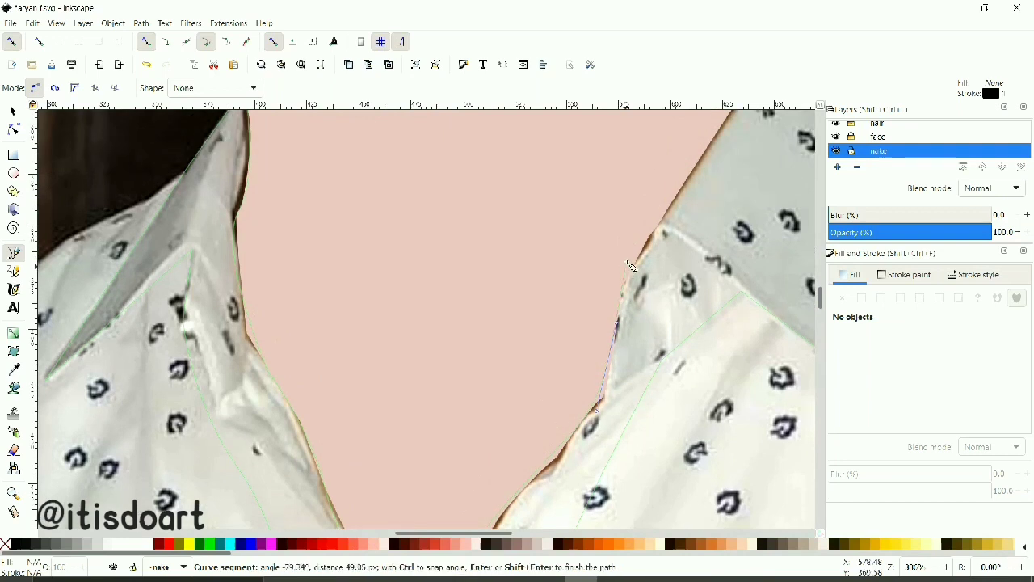
scroll(631, 266, "up", 2)
scroll(724, 203, "up", 2)
left_click_drag(760, 158, 761, 156)
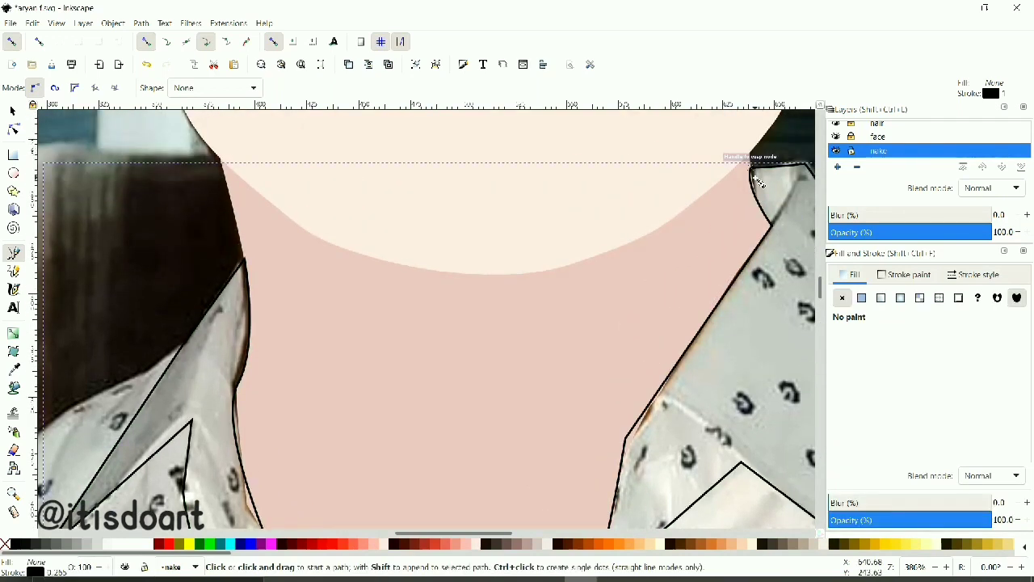
Fill the collar shape with teal sampled from the photo using the Dropper
key("d")
mouse_move(506, 535)
left_mouse_down()
mouse_move(293, 536)
mouse_move(523, 540)
left_mouse_up()
left_click(290, 527)
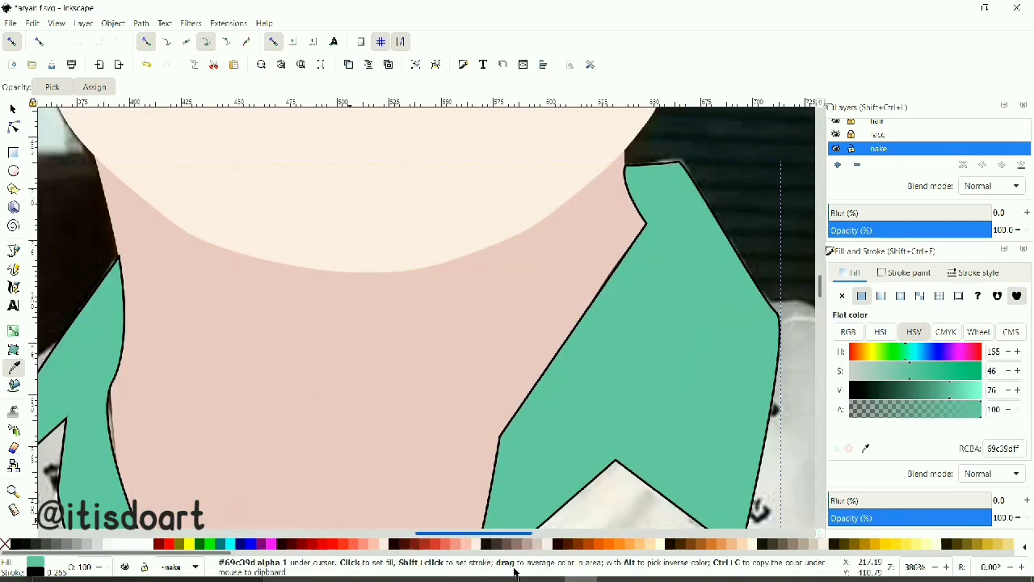
scroll(258, 333, "up", 5)
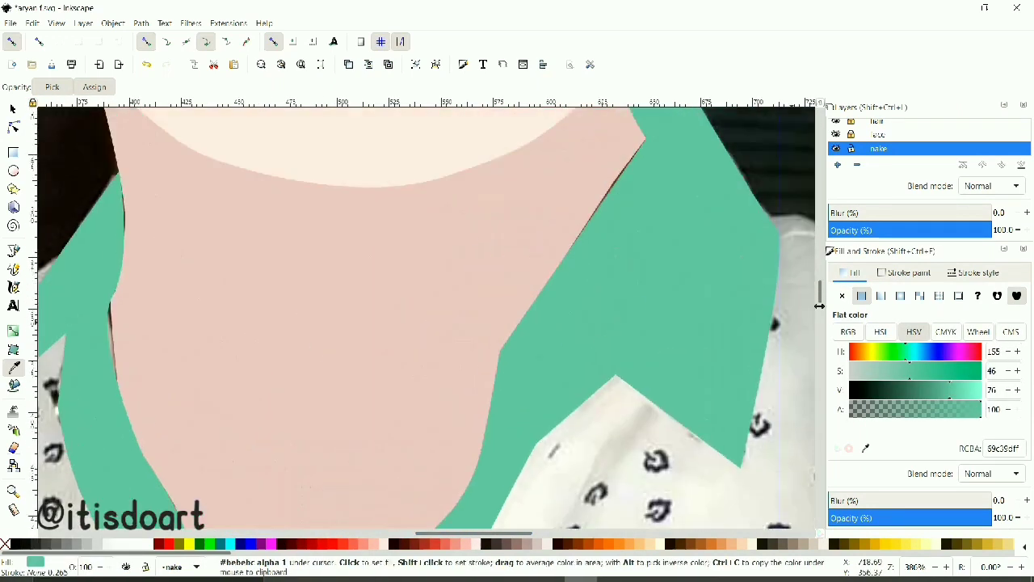
key("s")
Copy the teal collar shape and delete it from the nake layer
right_click(680, 281)
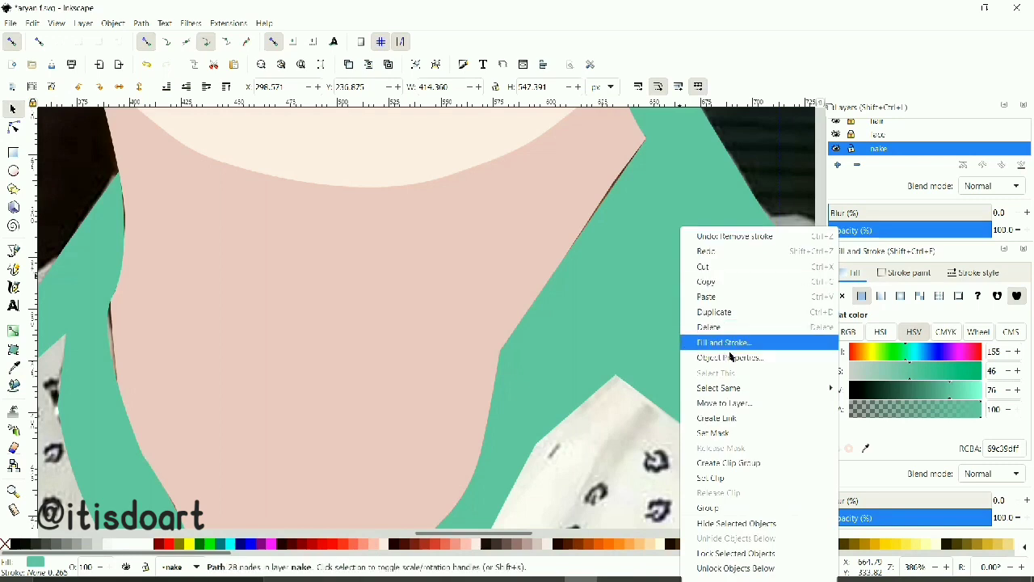
left_click(736, 282)
right_click(669, 282)
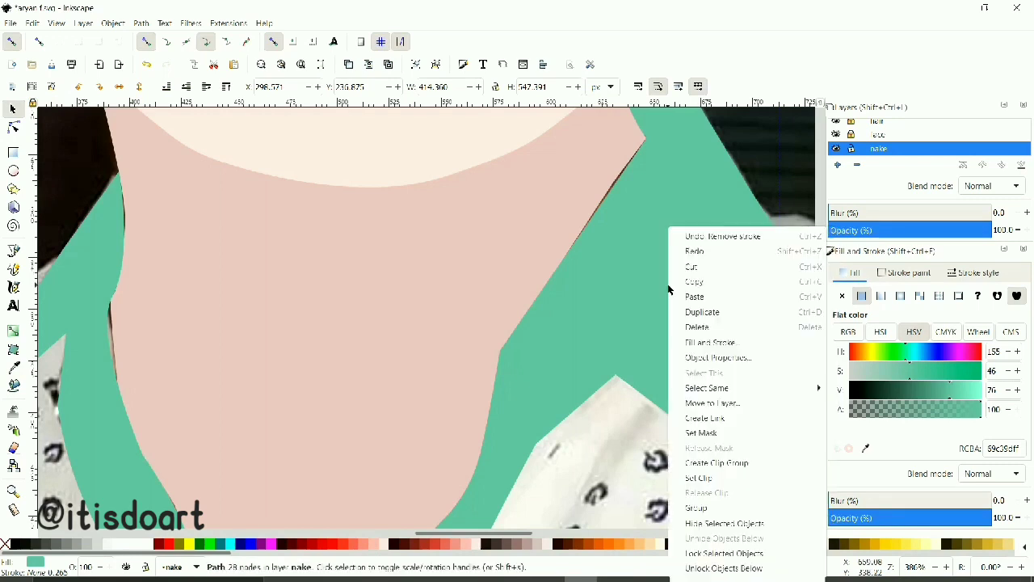
left_click(711, 326)
Add a new calar layer, paste the collar in place, and nudge it into position
left_click(837, 164)
type("collar")
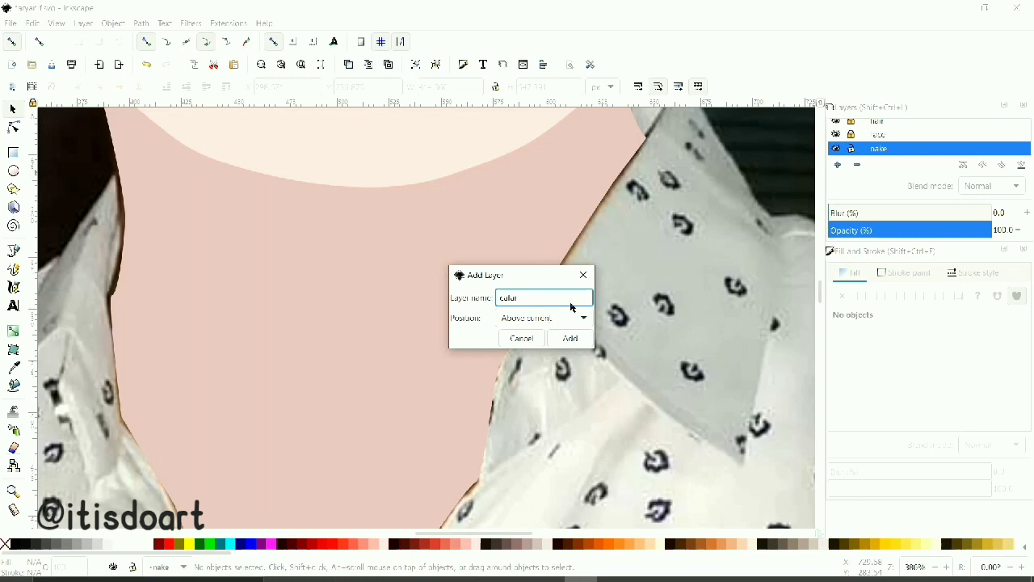
left_click(570, 337)
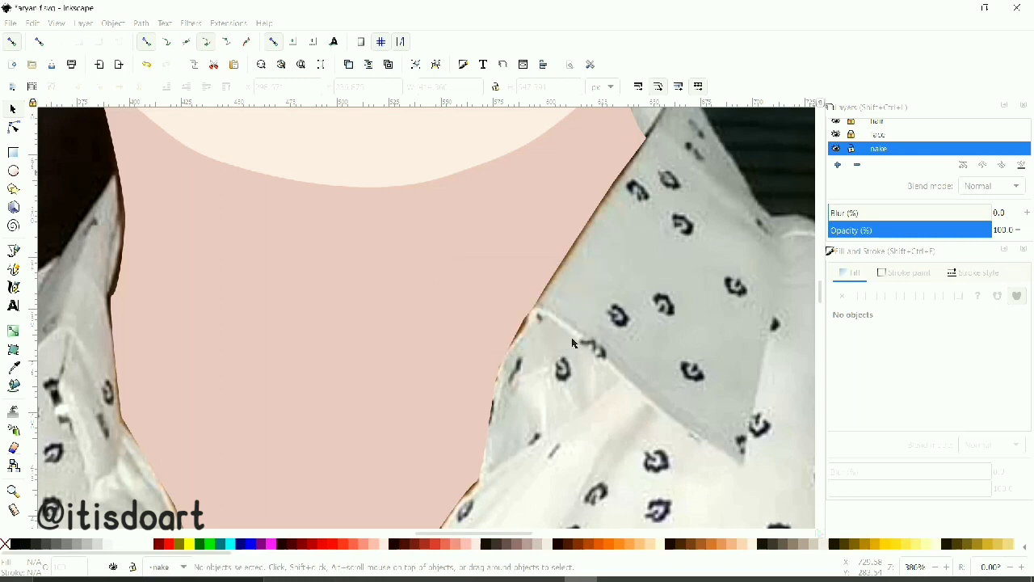
right_click(549, 343)
left_click(577, 411)
left_click_drag(375, 356, 311, 373)
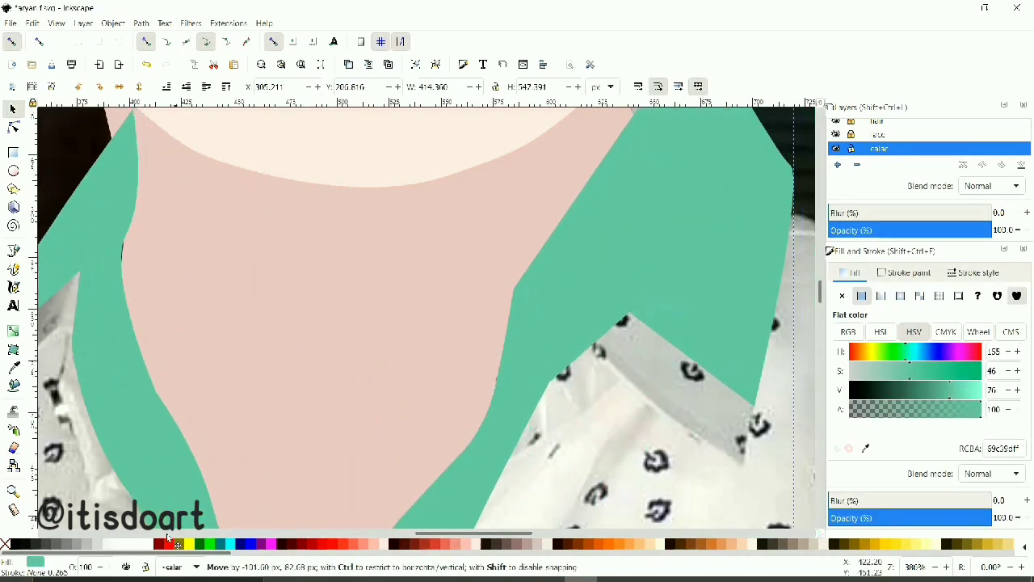
scroll(167, 431, "down", 5)
left_click(935, 570)
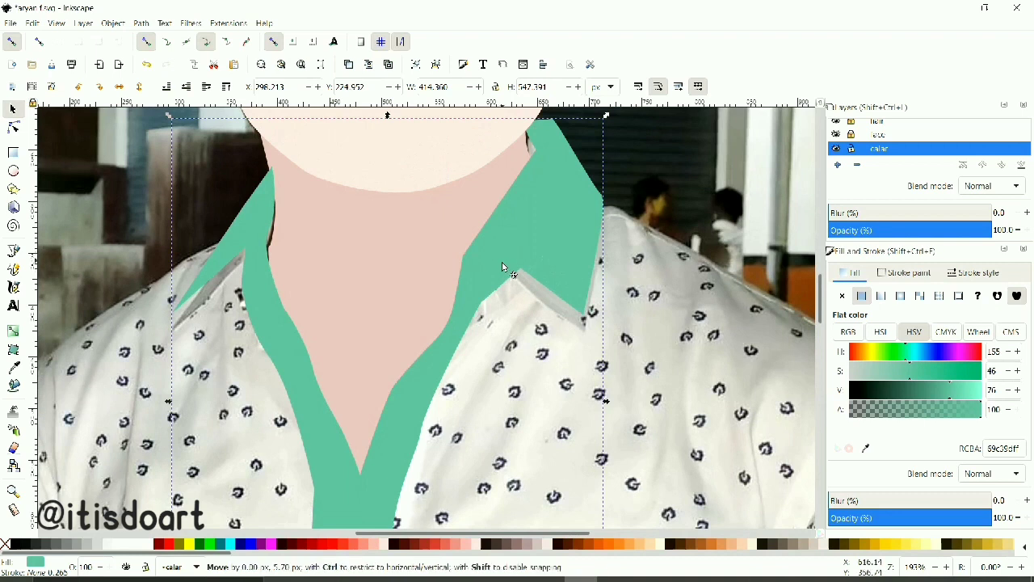
left_click_drag(501, 260, 503, 277)
Lock the calar layer
scroll(576, 285, "up", 1)
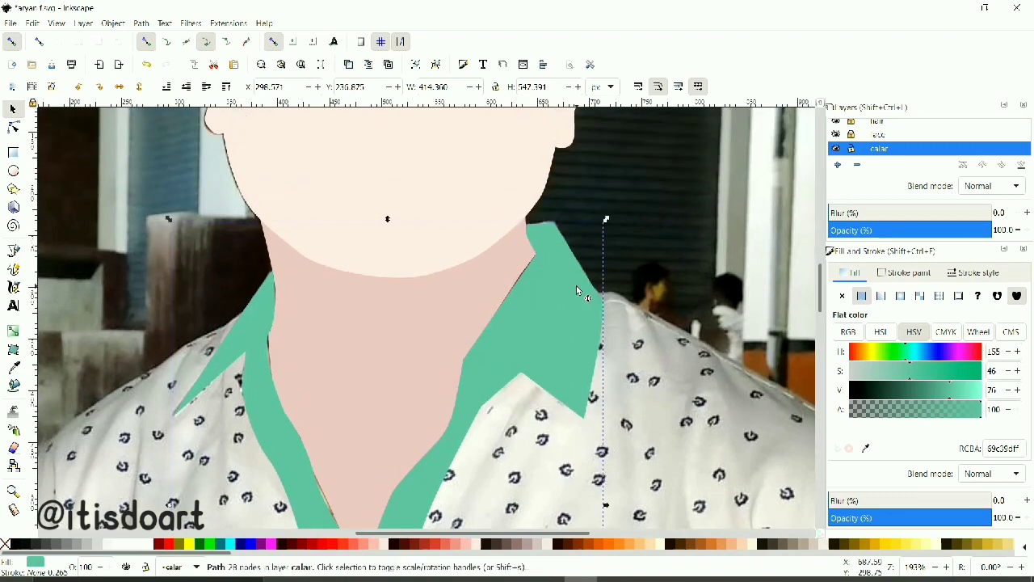
scroll(558, 242, "up", 1)
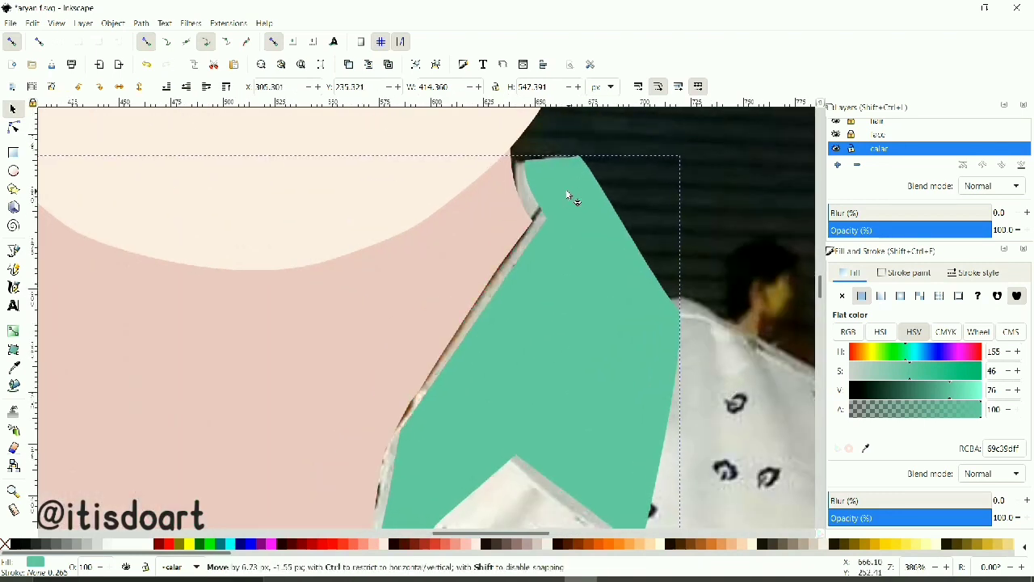
scroll(296, 381, "down", 10)
scroll(322, 378, "up", 5)
scroll(512, 306, "up", 4)
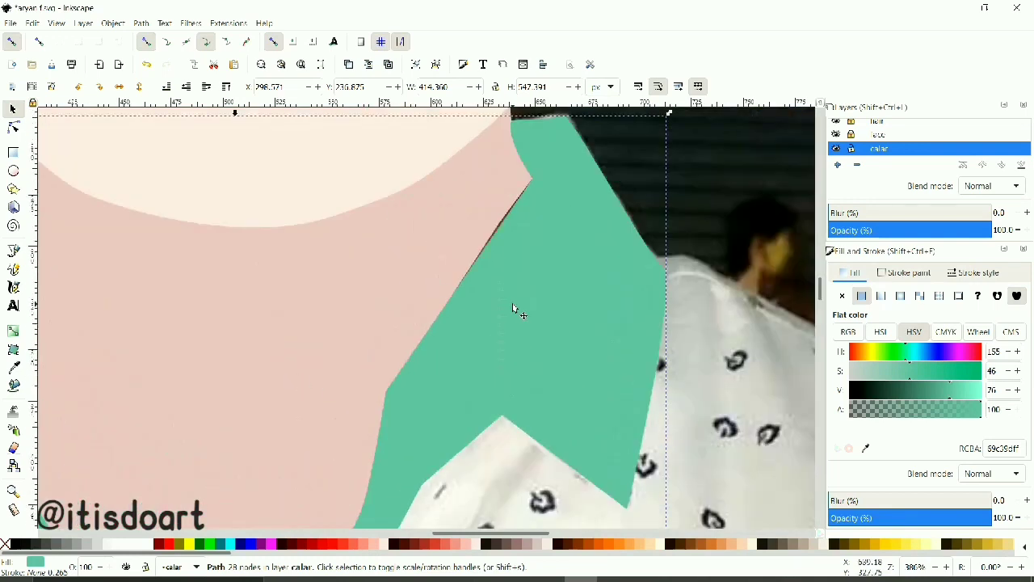
left_click(851, 149)
key("n")
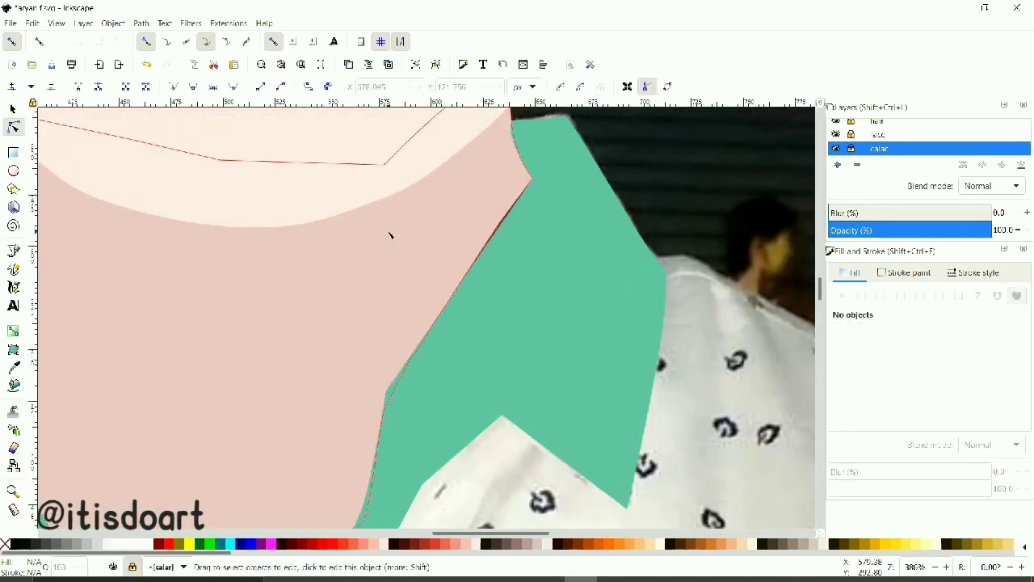
Select the skin-tone neck shape and nudge its edge node left toward the collar
left_click(450, 264)
scroll(127, 378, "down", 9)
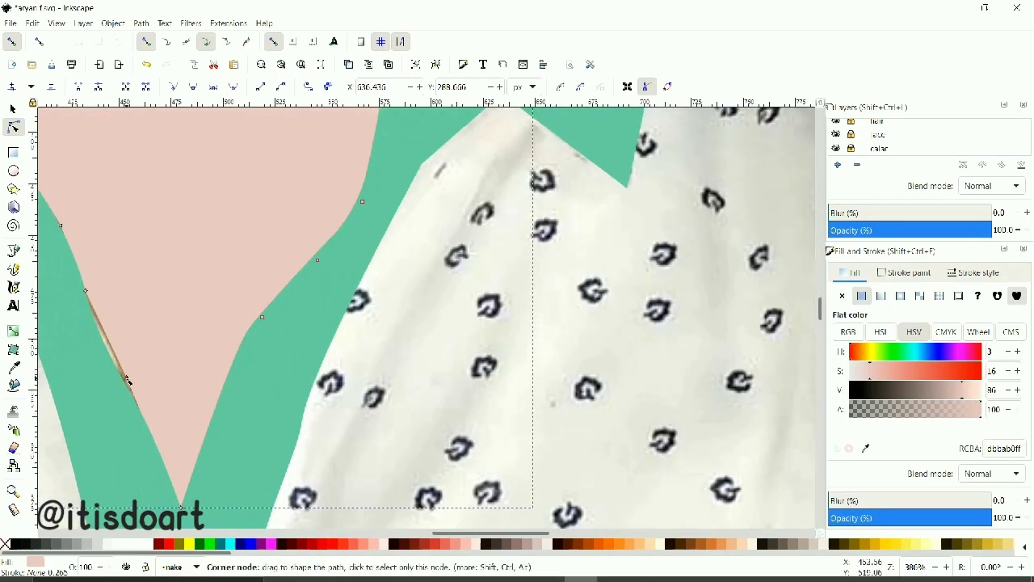
scroll(60, 337, "up", 1)
scroll(60, 338, "up", 2)
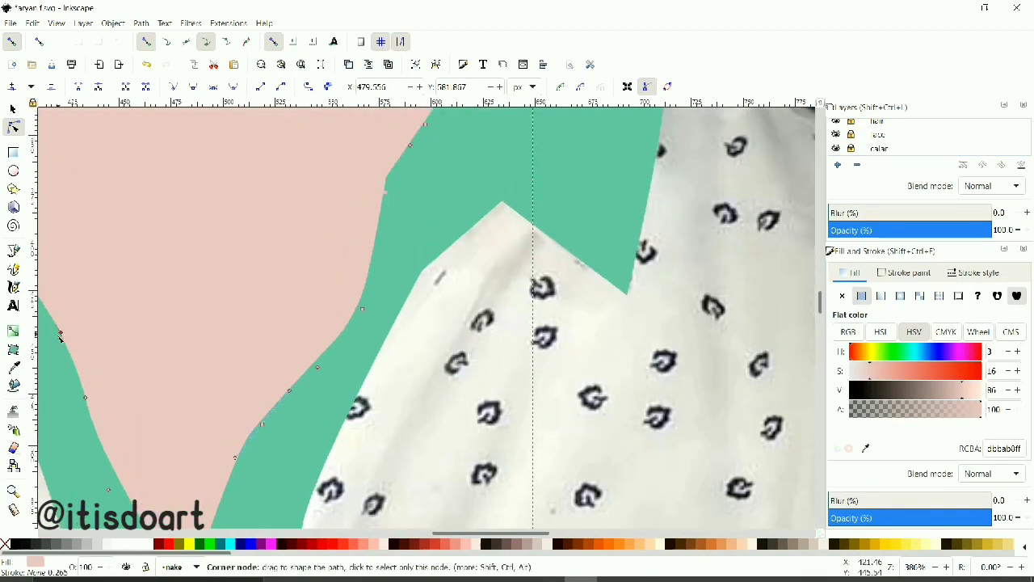
scroll(392, 396, "left", 10)
scroll(314, 300, "up", 5)
left_click_drag(308, 295, 299, 296)
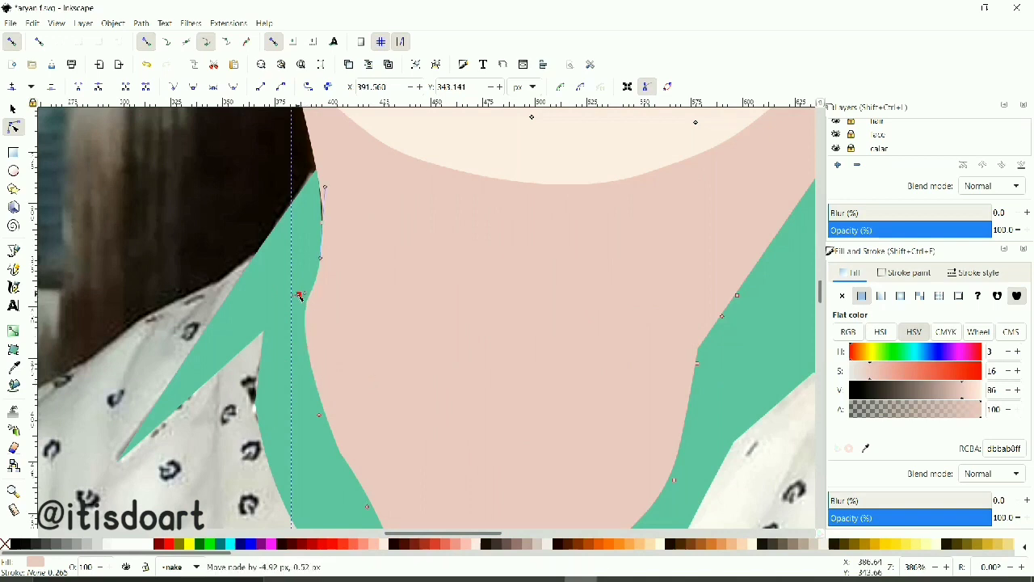
Add a node on the neck's left edge and bend the curve to follow the collar
double_click(321, 224)
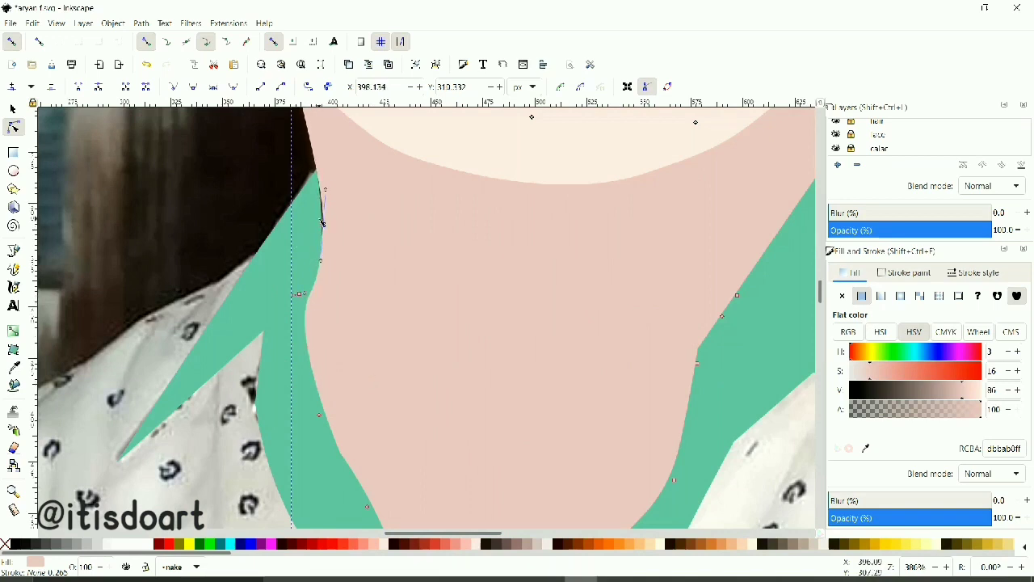
left_click_drag(324, 189, 317, 171)
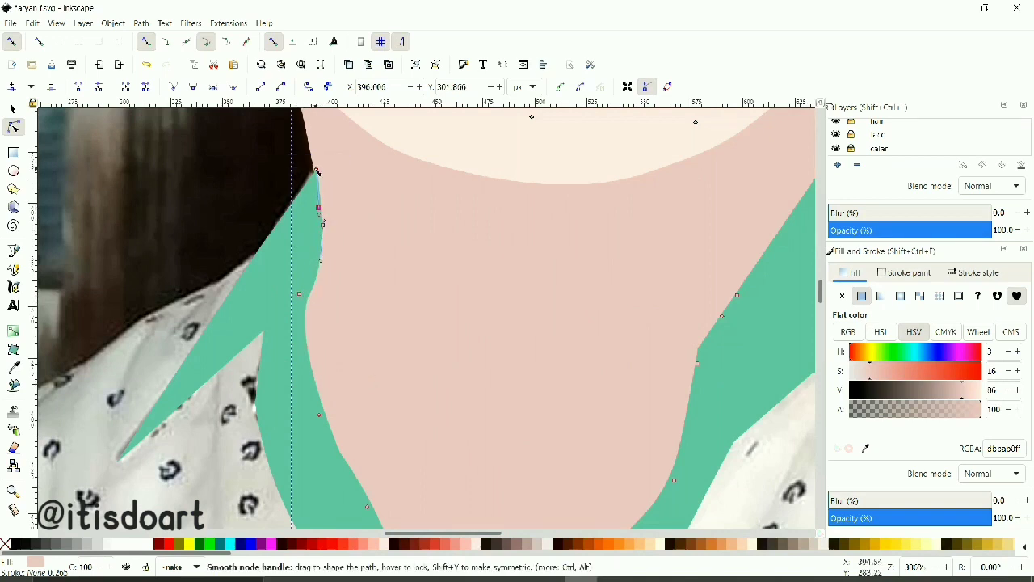
scroll(328, 291, "up", 1)
scroll(306, 305, "up", 1)
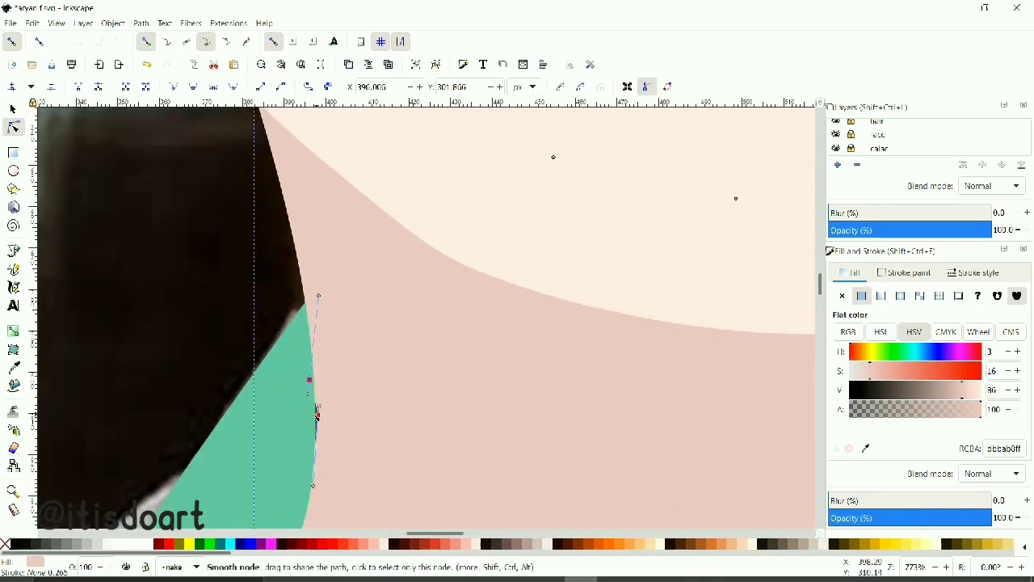
left_click(933, 570)
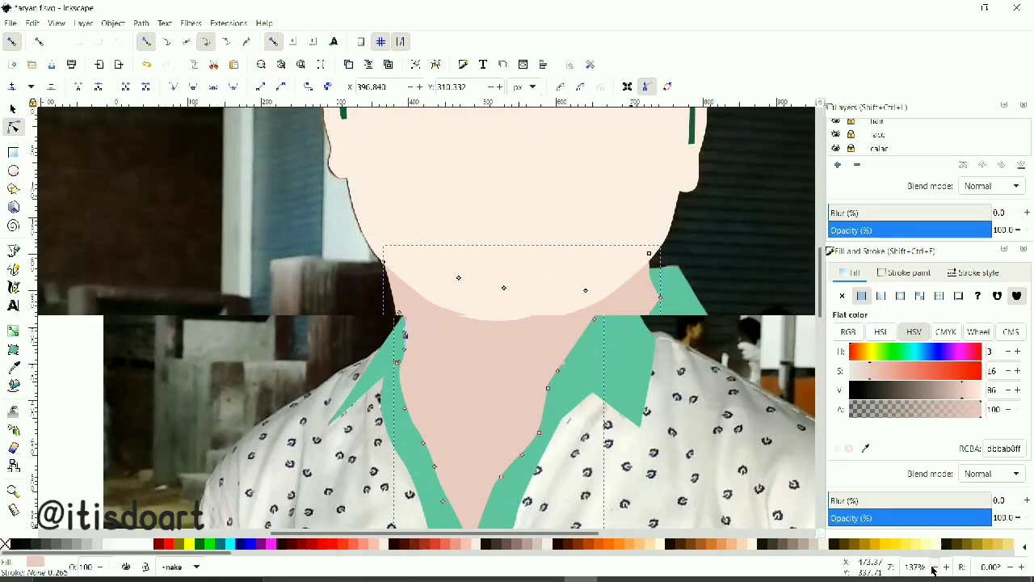
left_click(933, 570)
left_click(933, 570)
left_click(933, 571)
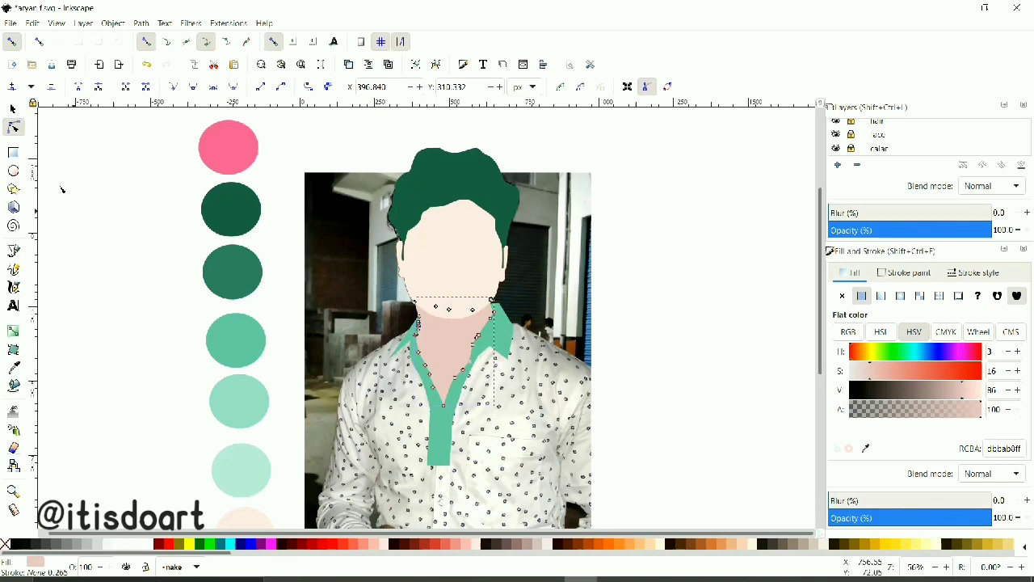
Add a new layer for the shirt
left_click(12, 108)
key("Escape")
left_click(837, 164)
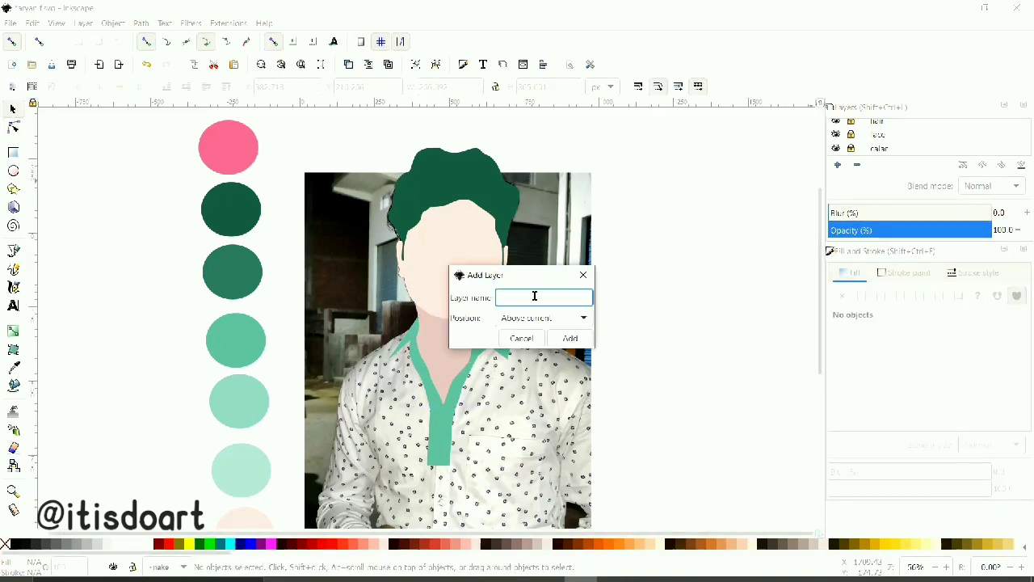
type("sert")
left_click(525, 342)
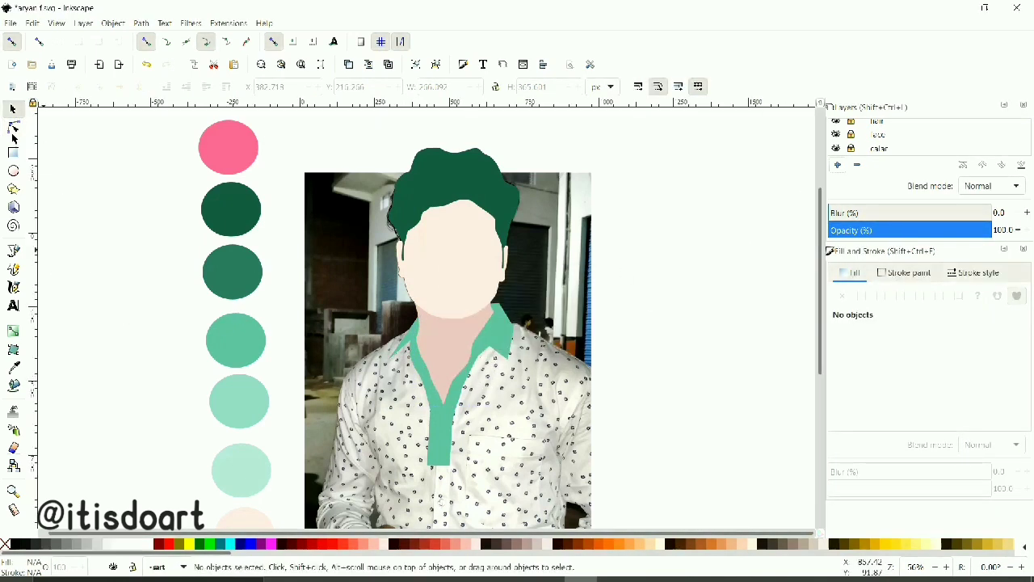
Start a Bezier outline at the collar corner, curving over the right shoulder
left_click(13, 251)
scroll(497, 339, "up", 1)
scroll(496, 339, "up", 1)
scroll(497, 339, "up", 1)
left_click_drag(497, 339, 505, 340)
left_click(654, 429)
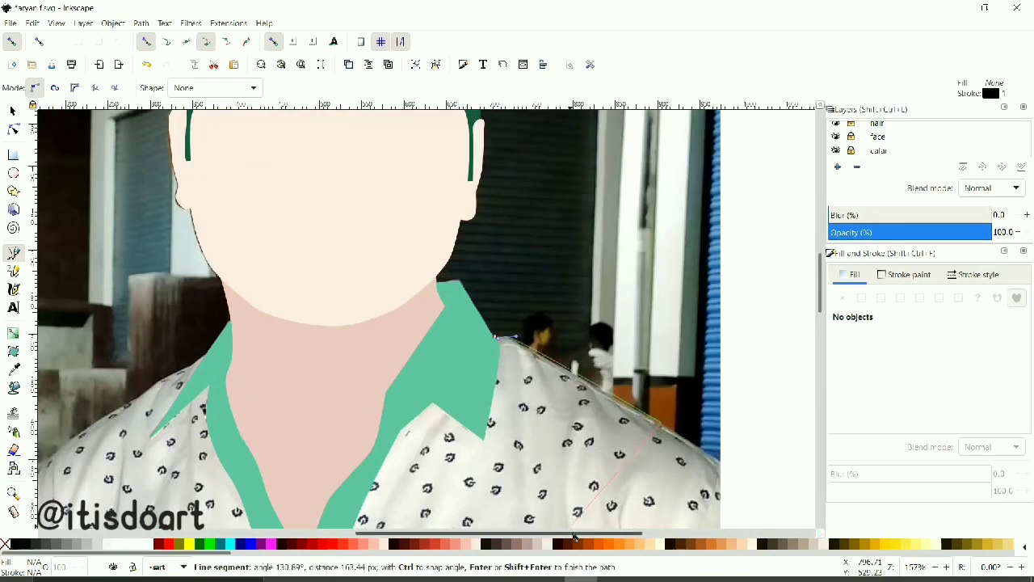
scroll(653, 434, "down", 4)
scroll(653, 435, "right", 5)
scroll(652, 435, "down", 3)
mouse_move(566, 216)
left_mouse_down()
mouse_move(619, 299)
mouse_move(614, 286)
left_mouse_up()
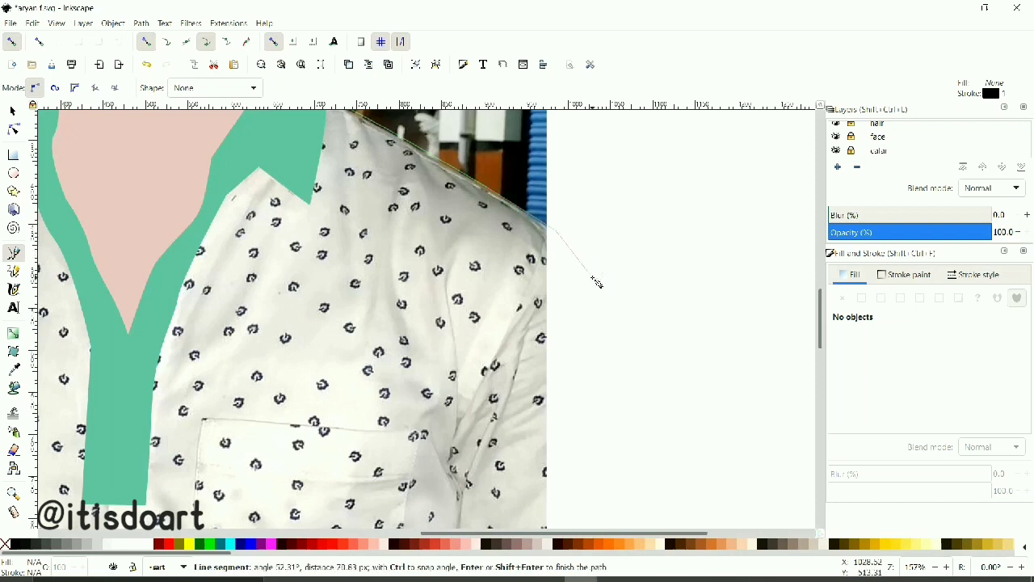
left_click_drag(602, 337, 606, 344)
Continue the outline across the shirt's bottom edge and up the left sleeve
scroll(606, 344, "down", 2)
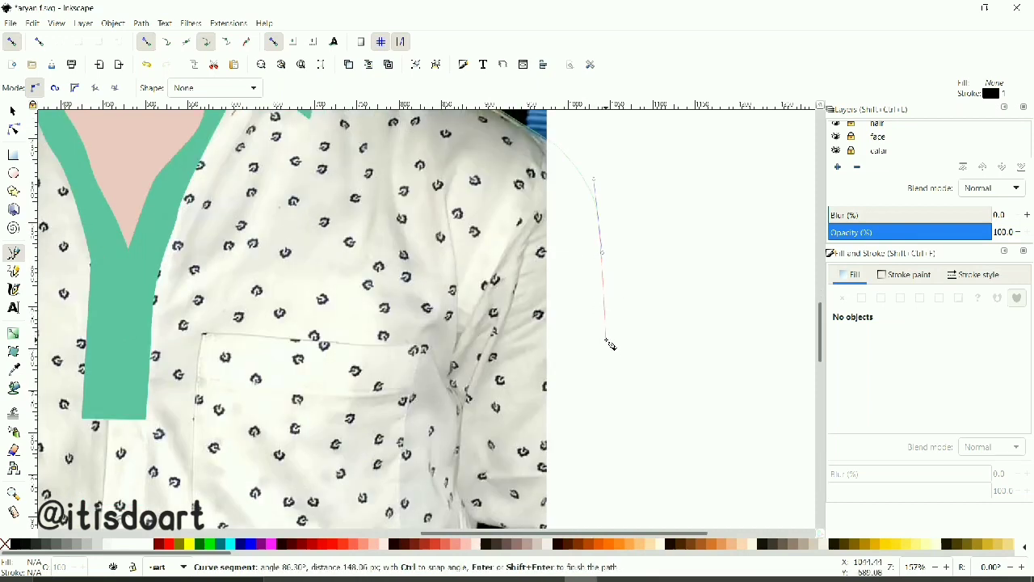
scroll(611, 347, "down", 2)
scroll(612, 349, "down", 1)
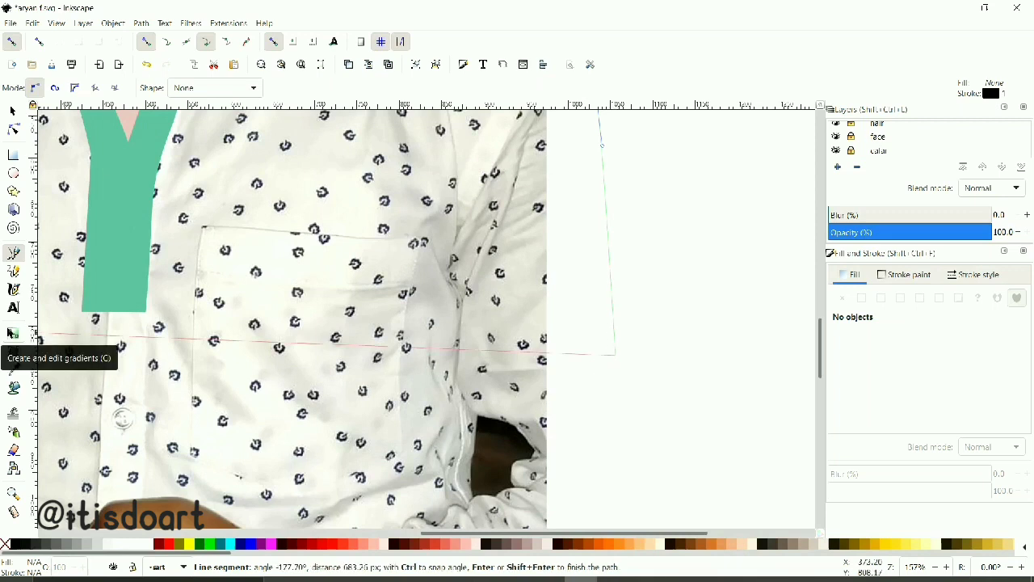
left_click(934, 567)
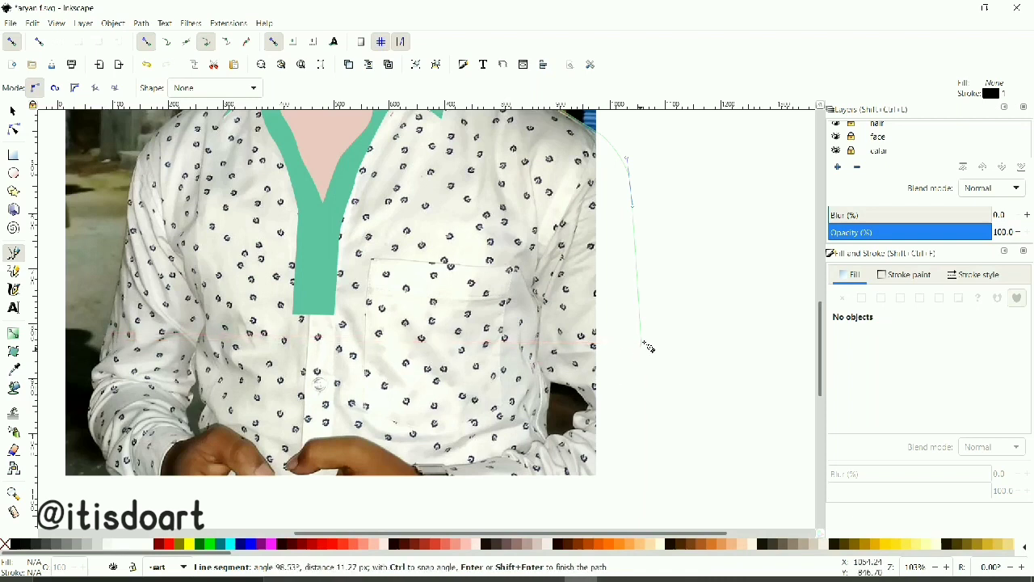
left_click(109, 344)
scroll(125, 311, "up", 2)
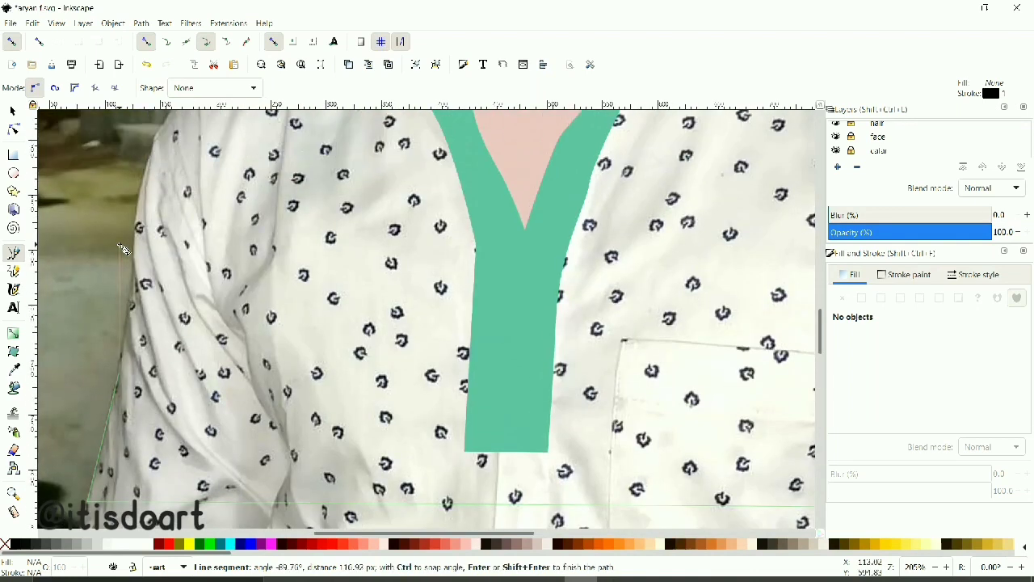
mouse_move(132, 285)
left_mouse_down()
mouse_move(139, 257)
mouse_move(208, 242)
left_mouse_up()
Add nodes at the left shoulder top and lower collar, then close the shirt path
scroll(139, 257, "up", 3)
scroll(276, 199, "up", 1)
scroll(276, 199, "up", 2)
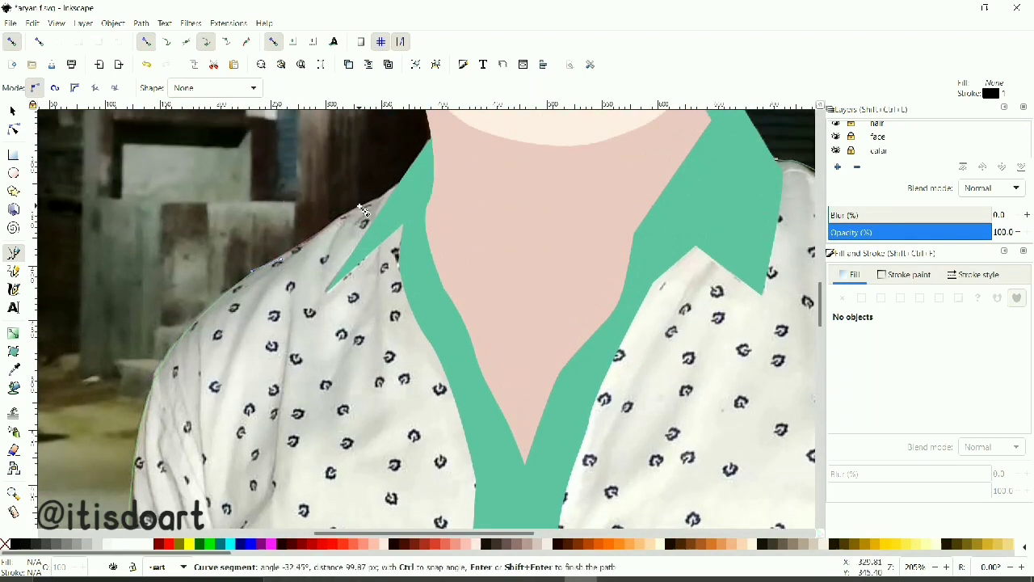
left_click(401, 189)
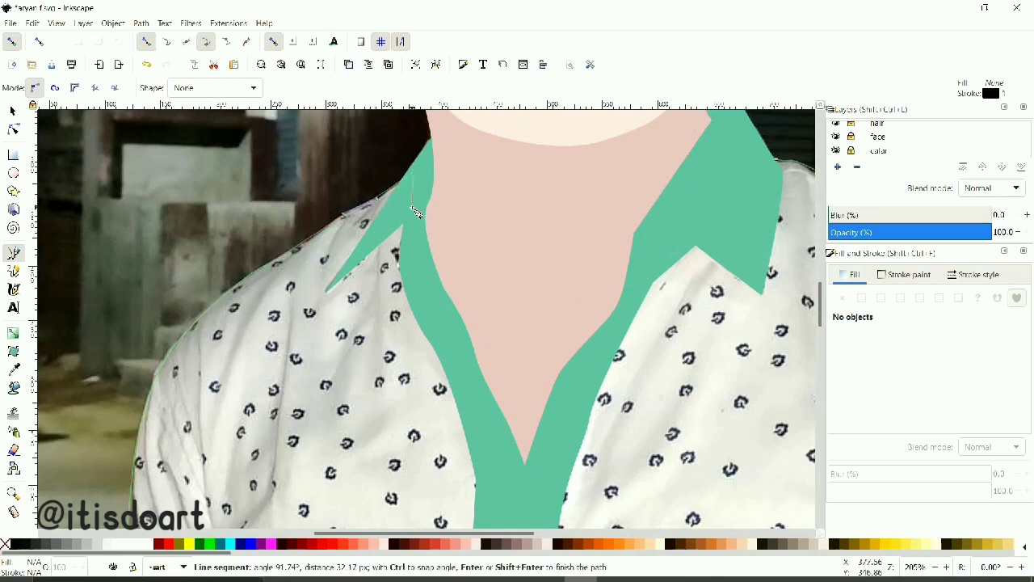
scroll(416, 242, "down", 1)
scroll(425, 277, "down", 1)
scroll(461, 288, "down", 2)
left_click(515, 332)
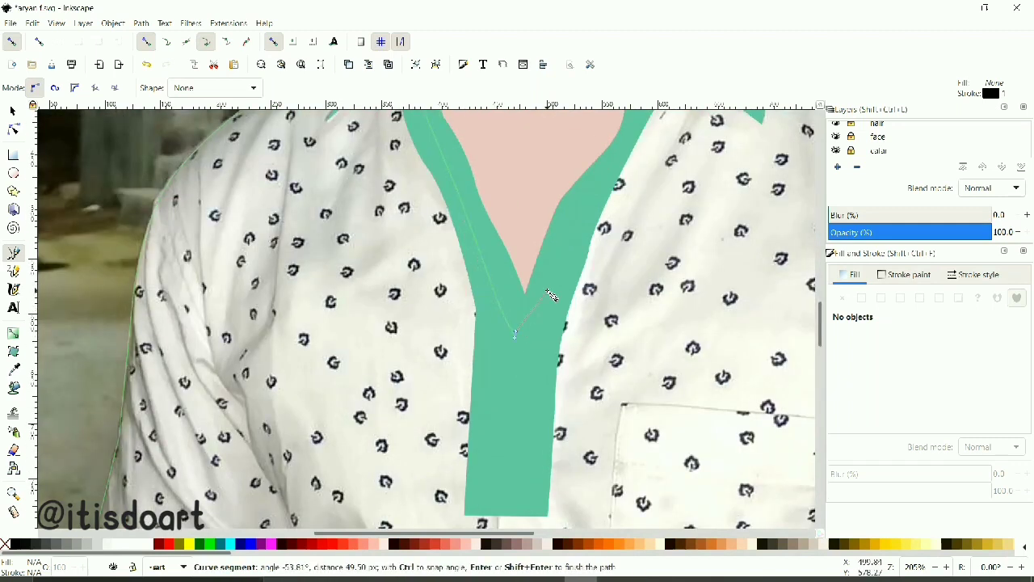
scroll(574, 287, "up", 2)
scroll(626, 254, "up", 1)
scroll(687, 218, "up", 1)
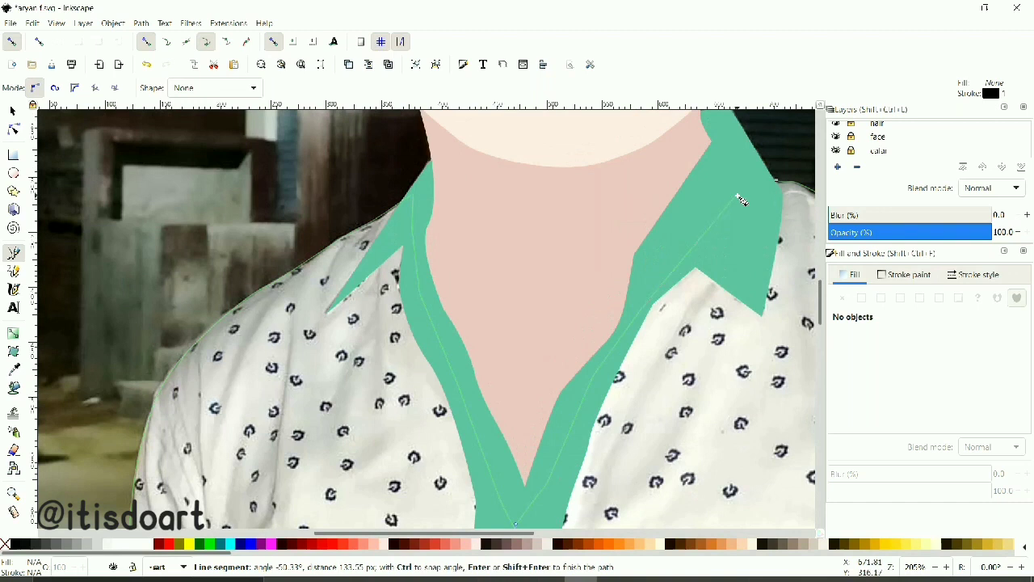
left_click(778, 183)
Fill the shirt with the light mint swatch colour using the Dropper
key("d")
left_click(936, 570)
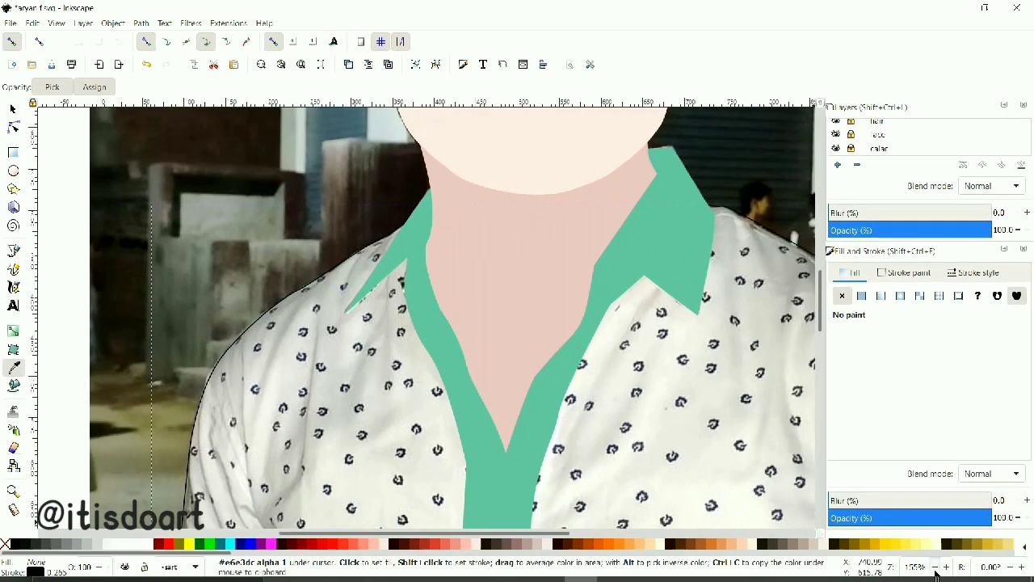
left_click(143, 383)
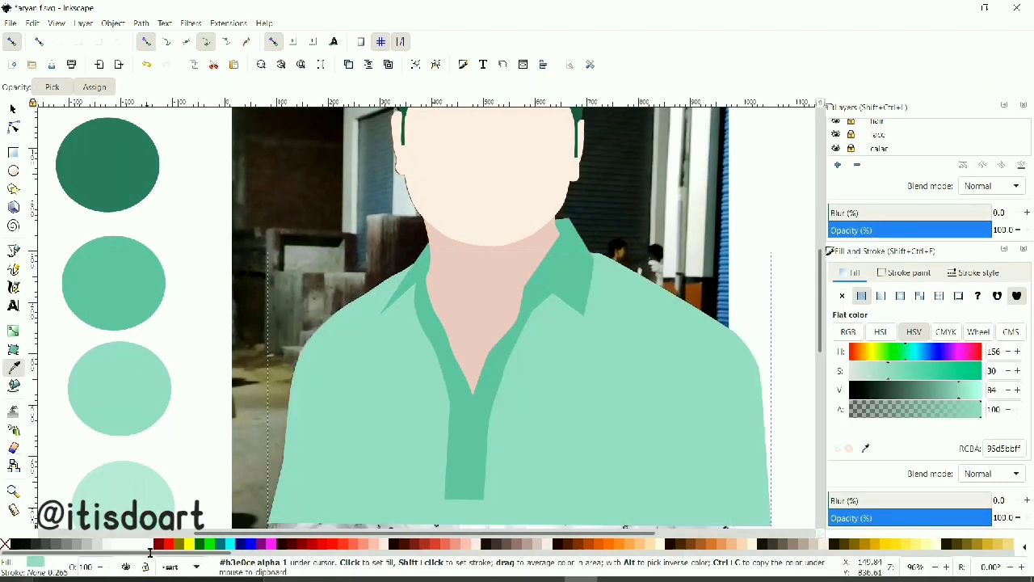
scroll(485, 347, "up", 3)
scroll(889, 137, "down", 1)
Select the shirt layer and make it visible again
left_click(840, 145)
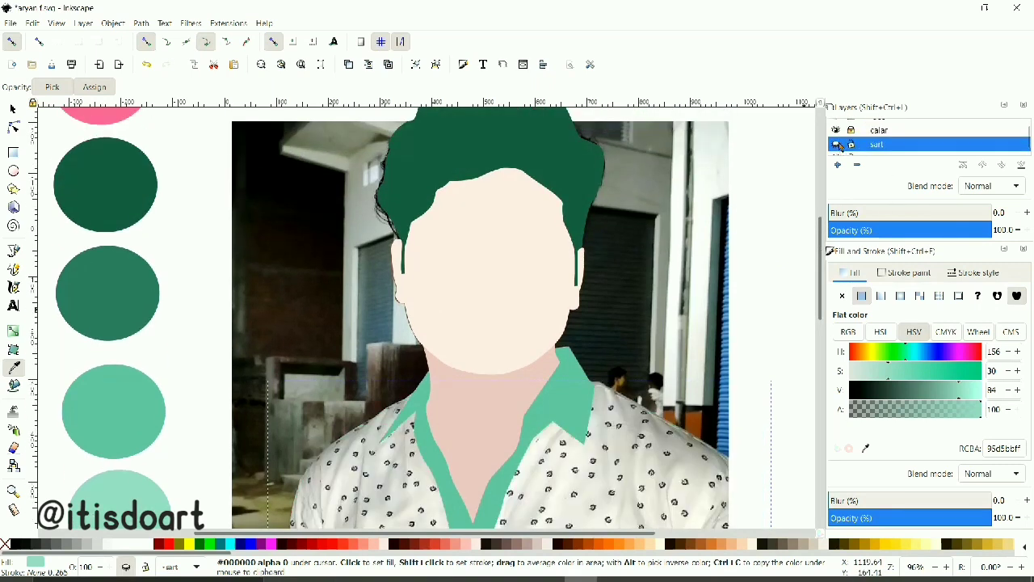
scroll(889, 137, "down", 1)
left_click(12, 109)
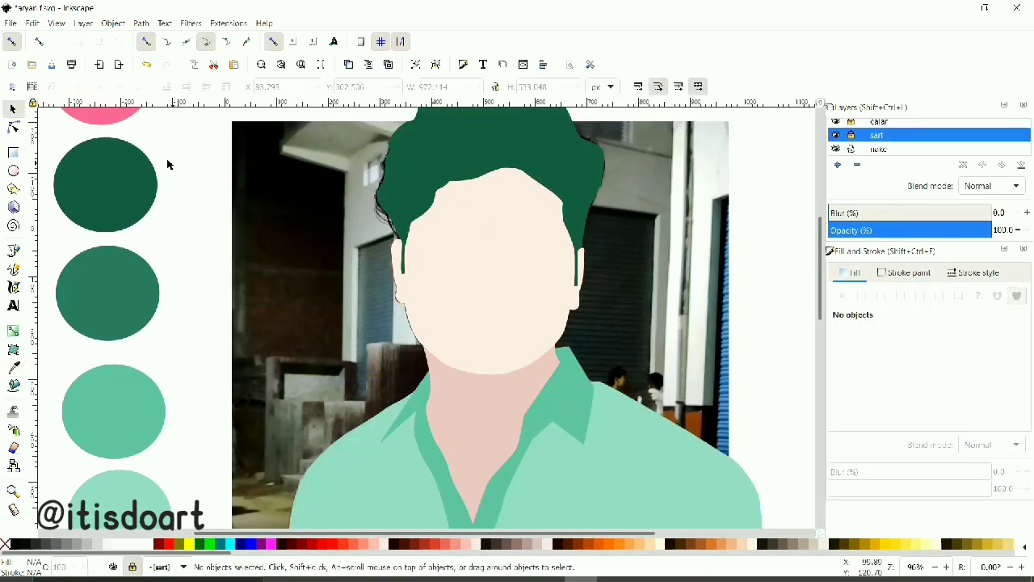
scroll(683, 307, "down", 5)
scroll(683, 307, "up", 1)
scroll(683, 307, "up", 5)
scroll(682, 307, "down", 3)
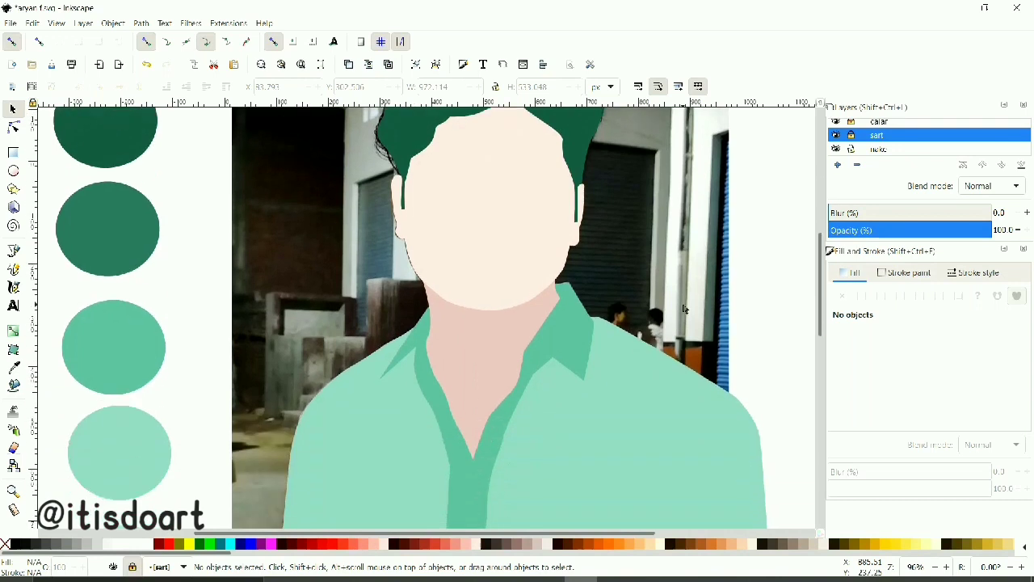
scroll(683, 310, "down", 2)
scroll(776, 241, "up", 1)
scroll(873, 141, "down", 1)
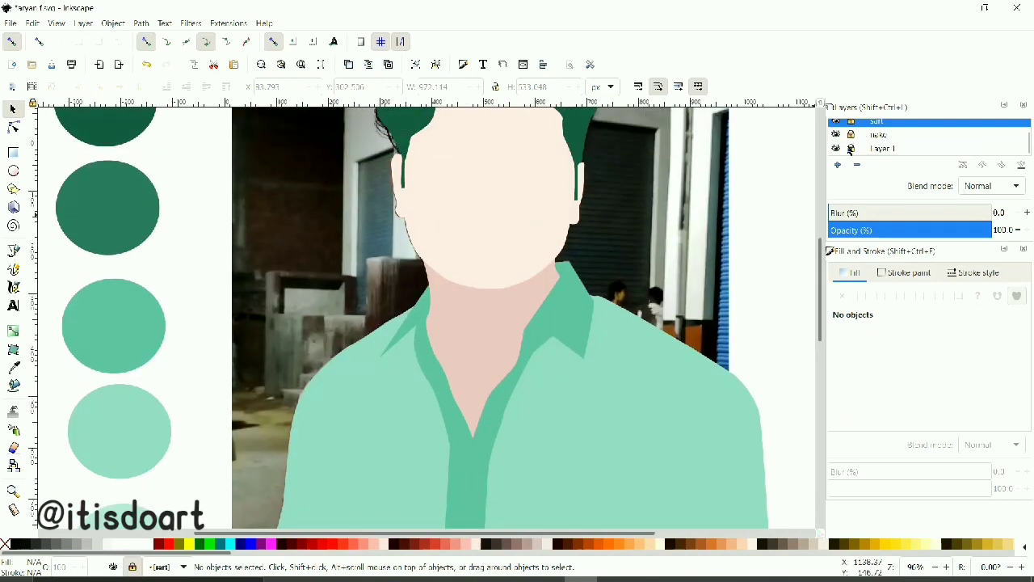
Hide the photo background layer to reveal the finished portrait
left_click(837, 149)
scroll(565, 378, "down", 1)
scroll(570, 452, "down", 3)
left_click_drag(577, 532, 619, 532)
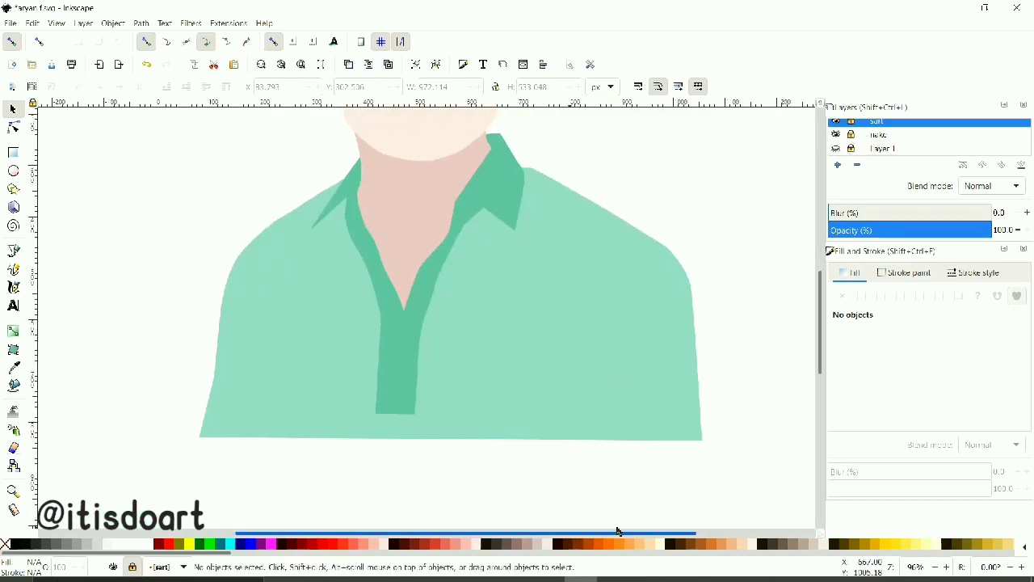
scroll(619, 404, "up", 8)
scroll(644, 388, "down", 5)
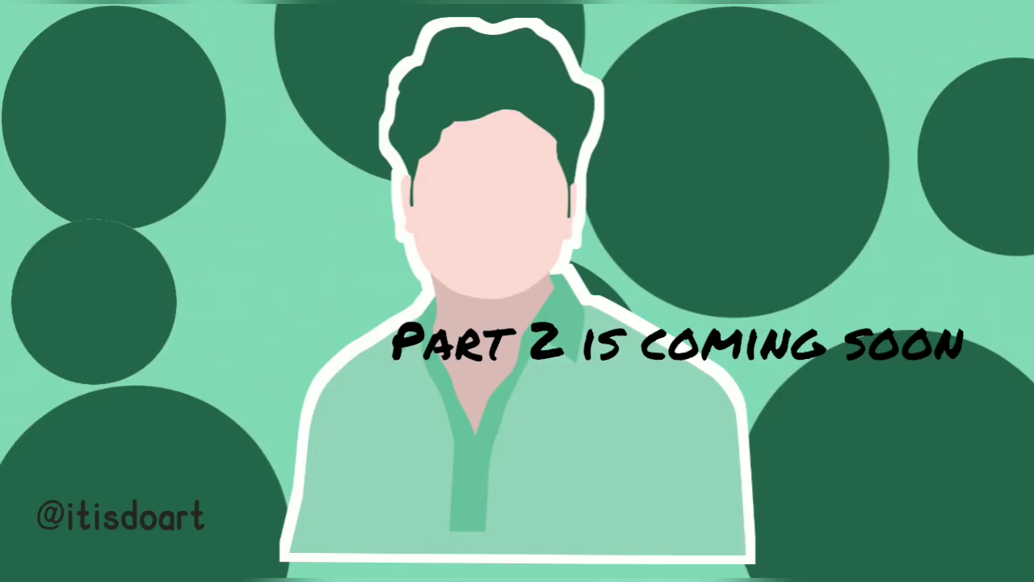